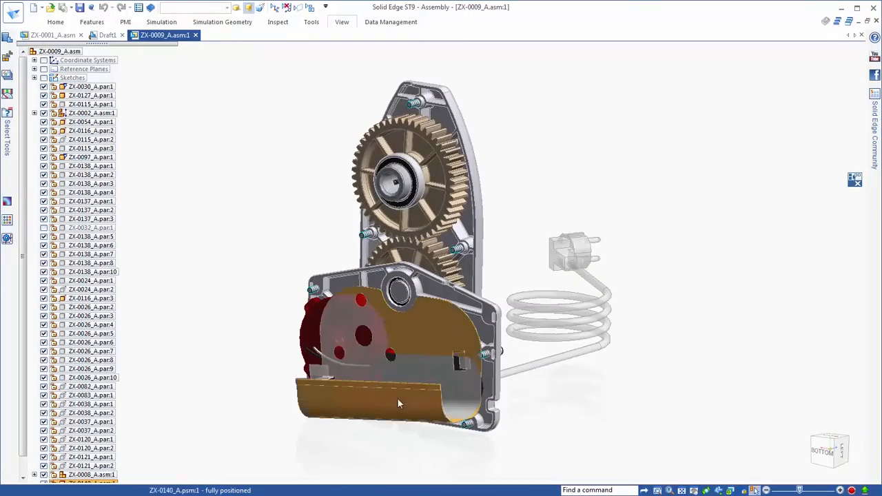
Toggle component visibility in the gear assembly, hiding the curved motor cover and two ZX-0138_A fasteners and leaving the large gear shown
middle_click_drag(702, 113, 741, 222)
left_click(370, 268)
left_click(507, 277)
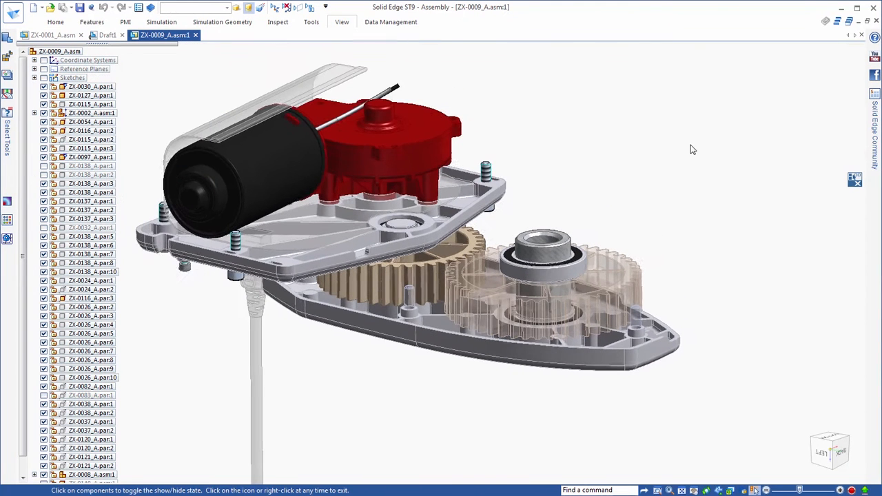
left_click(638, 273)
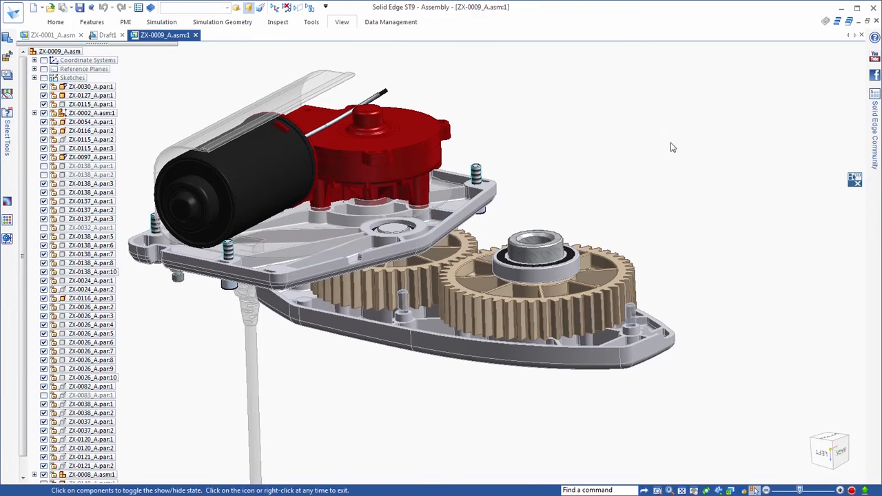
right_click(672, 123)
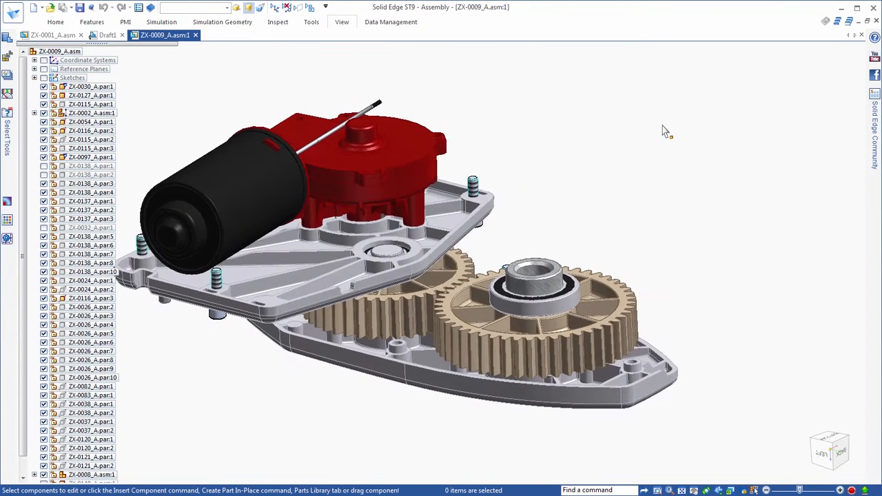
Open the Assembly Relationships Manager for the gear assembly and enlarge it to show more of the relationship list
right_click(672, 122)
left_click(720, 349)
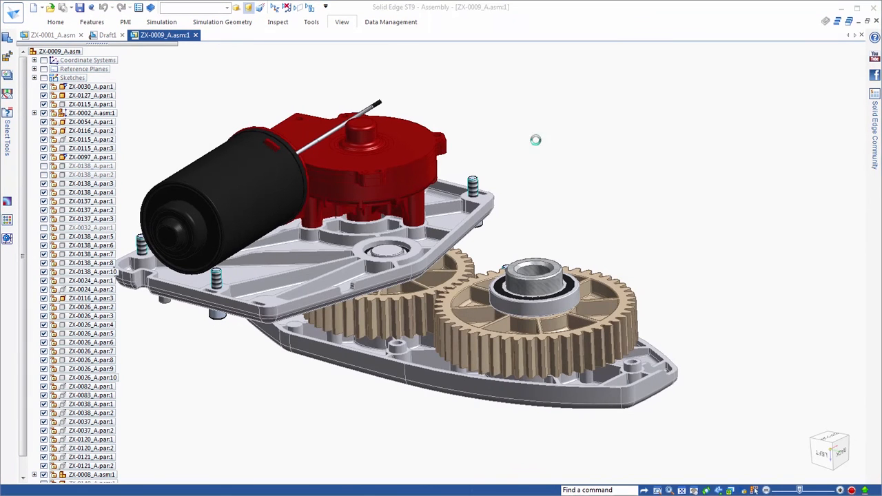
left_click_drag(793, 350, 795, 404)
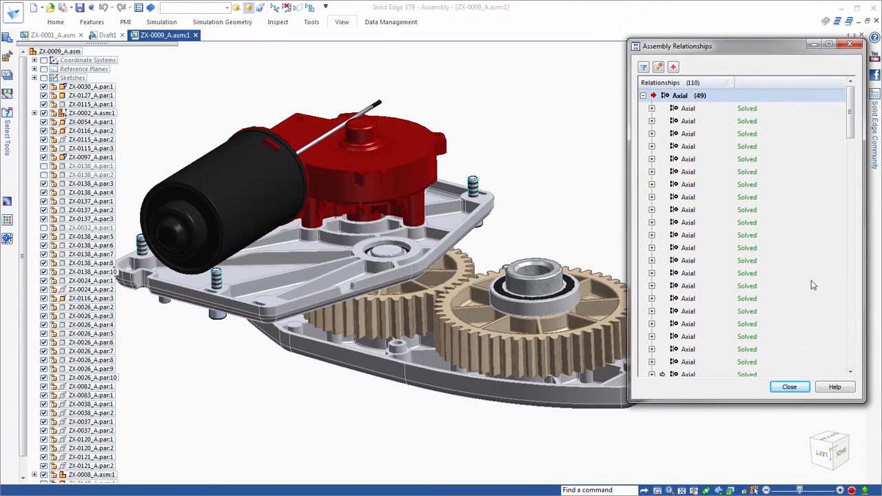
left_click_drag(850, 117, 869, 102)
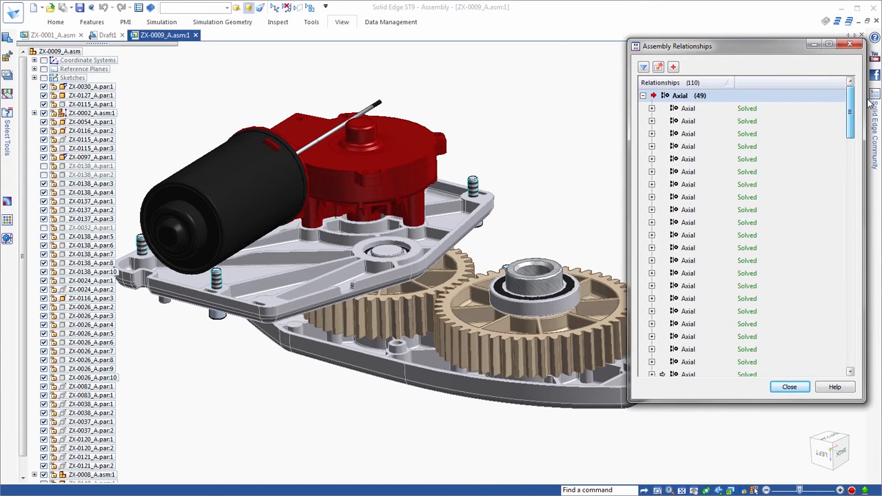
Group the listed assembly relationships by component, and return them to grouping by type
right_click(720, 83)
mouse_move(765, 178)
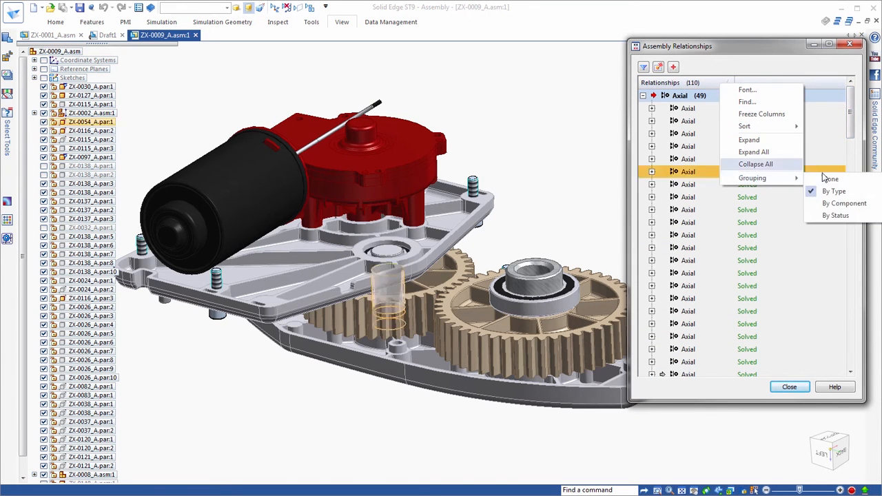
left_click(834, 204)
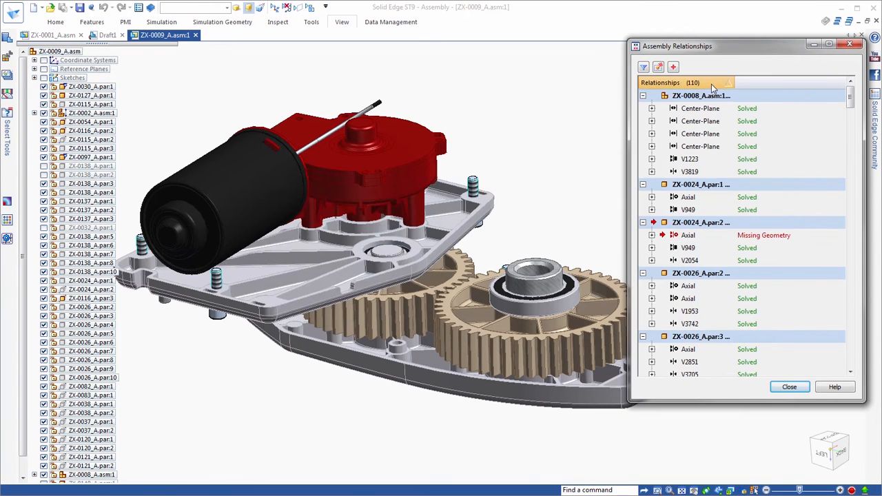
right_click(711, 84)
mouse_move(758, 179)
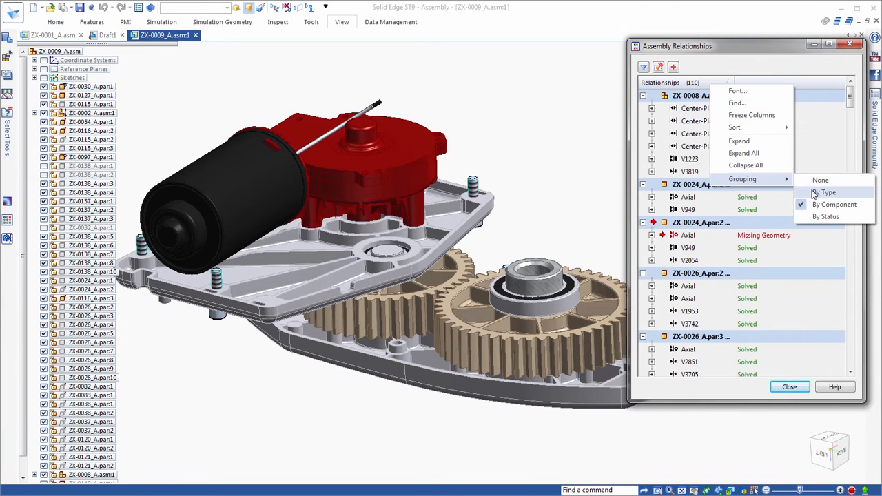
left_click(824, 192)
Filter the relationships to statuses such as Suppressed and Missing Geometry, and repair the broken ones by keeping them suppressed
left_click(643, 67)
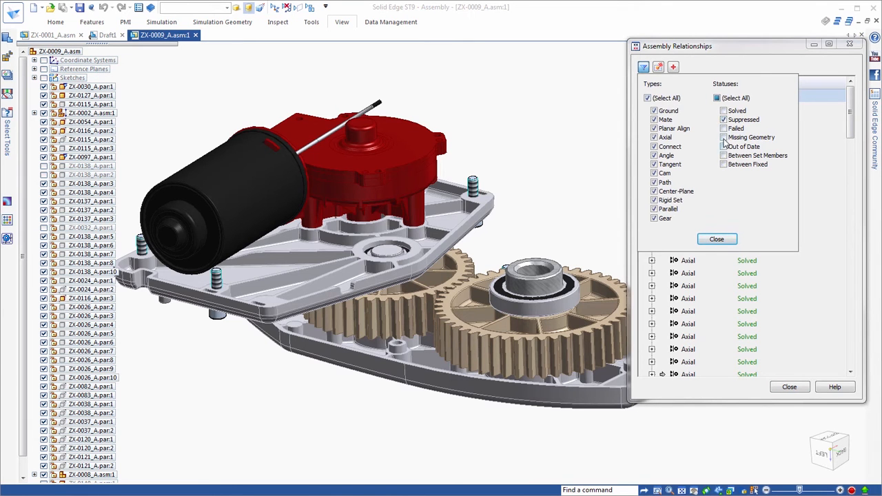
left_click(725, 239)
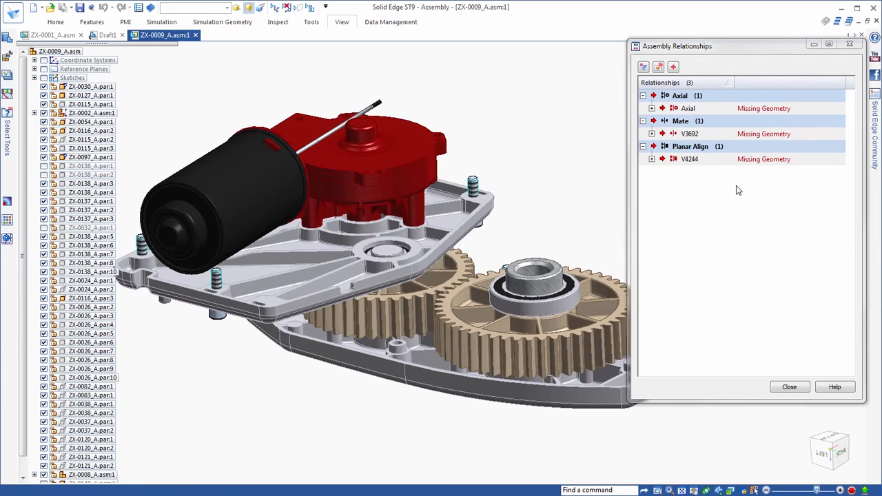
left_click(657, 69)
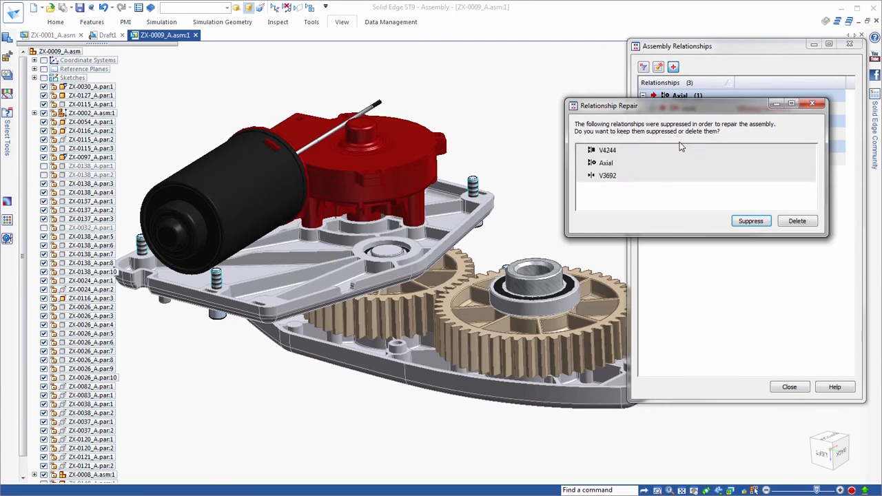
left_click(761, 224)
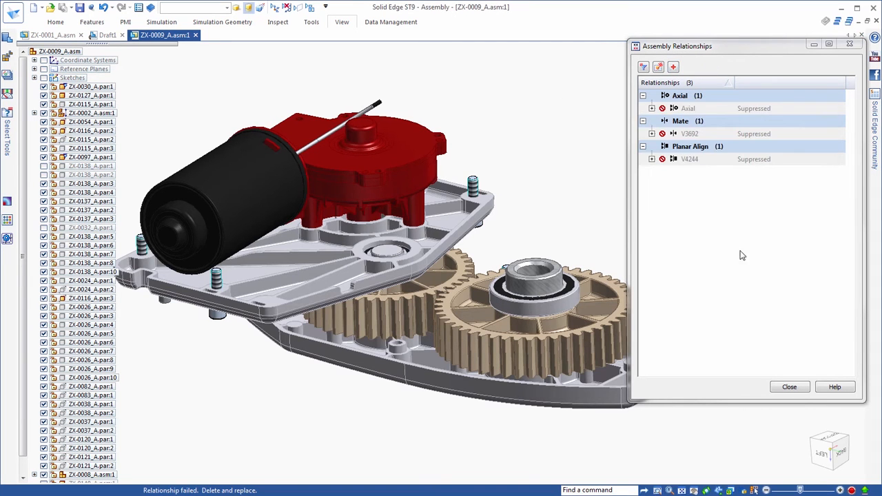
Unsuppress the Planar Align relationship and rename its variable to BearingOffset
right_click(720, 161)
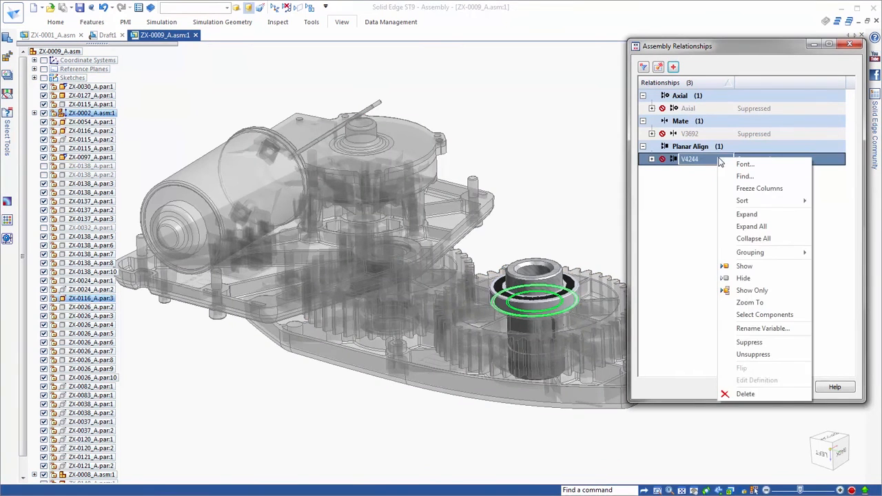
left_click(753, 354)
left_click(651, 159)
right_click(717, 161)
left_click(730, 294)
type("BearingOffset")
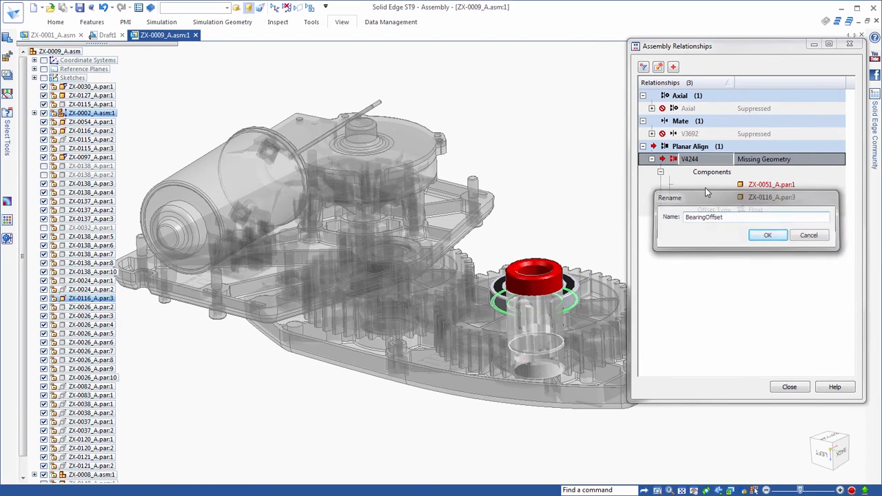
key("Return")
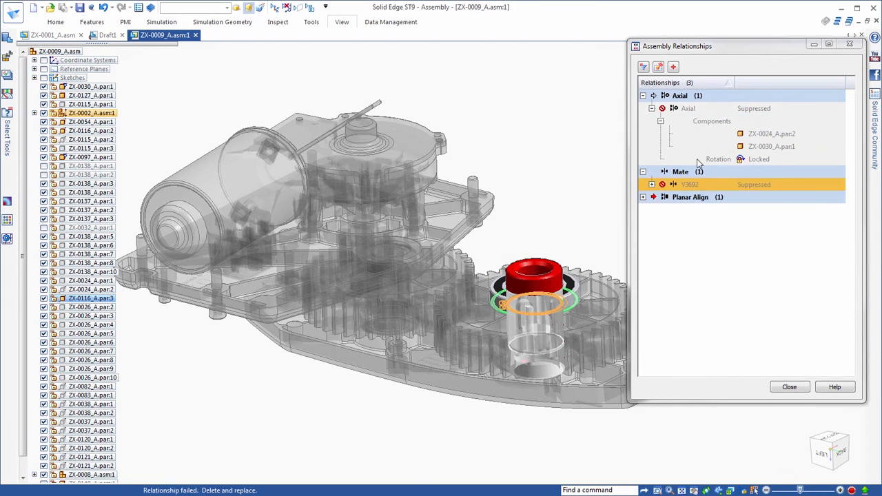
Redefine the BearingOffset planar align relationship by picking a new bearing face to replace its missing geometry
left_click(643, 197)
left_click(651, 211)
mouse_move(775, 215)
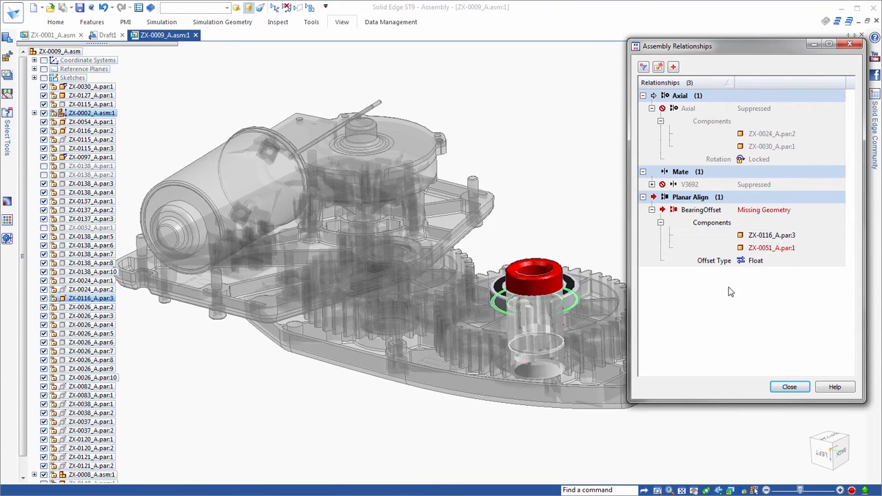
left_click(749, 235)
left_click(748, 248)
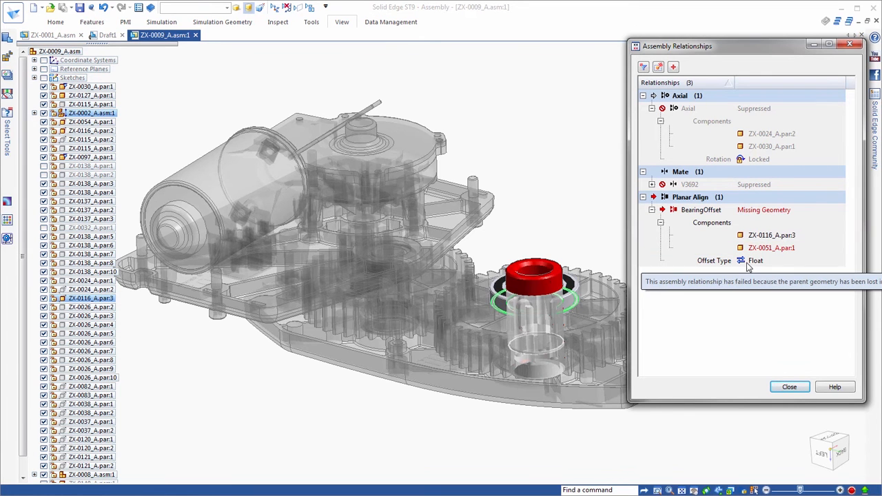
left_click(732, 211)
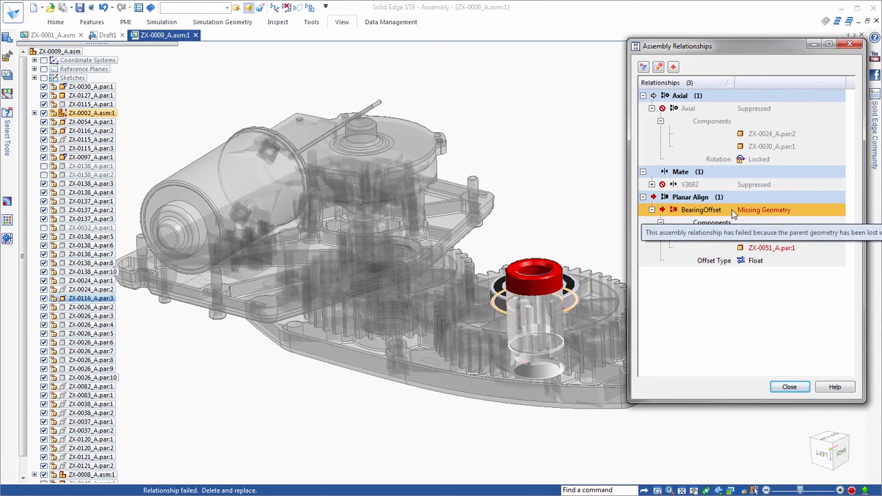
double_click(731, 210)
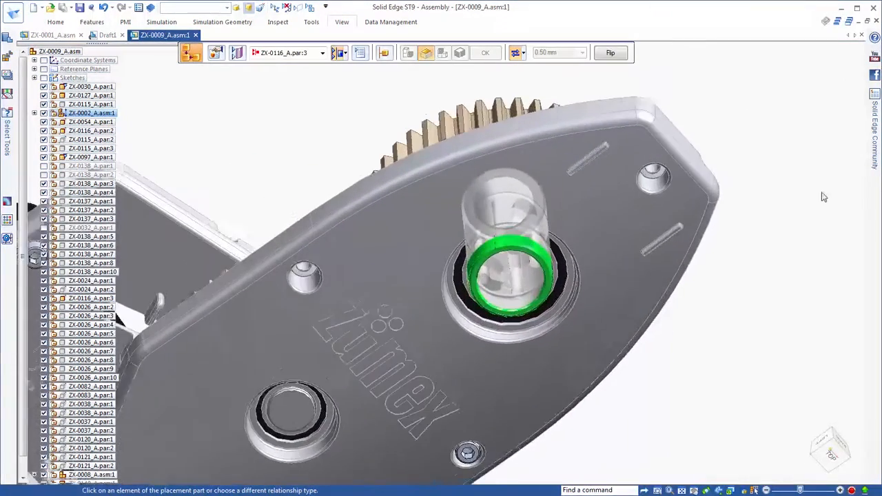
left_click(557, 295)
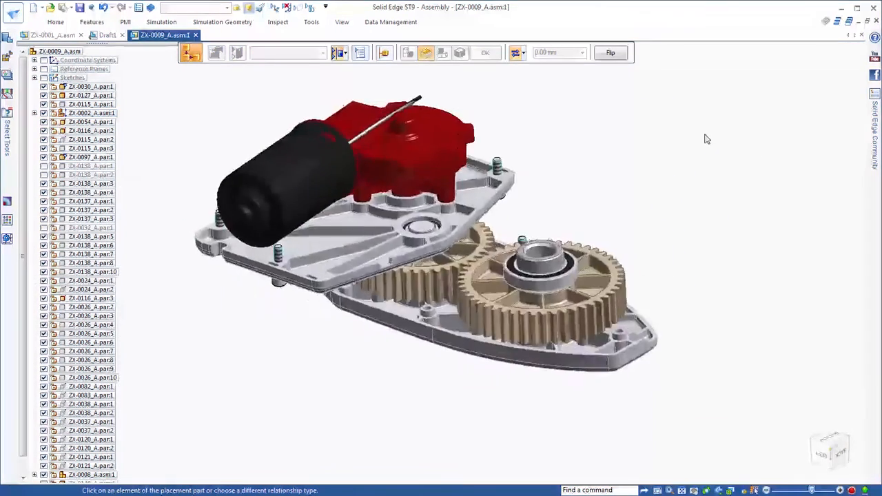
Apply the 05-Gear Housing Rev-C display configuration to the ZX-0001_A assembly
left_click(227, 7)
left_click(233, 127)
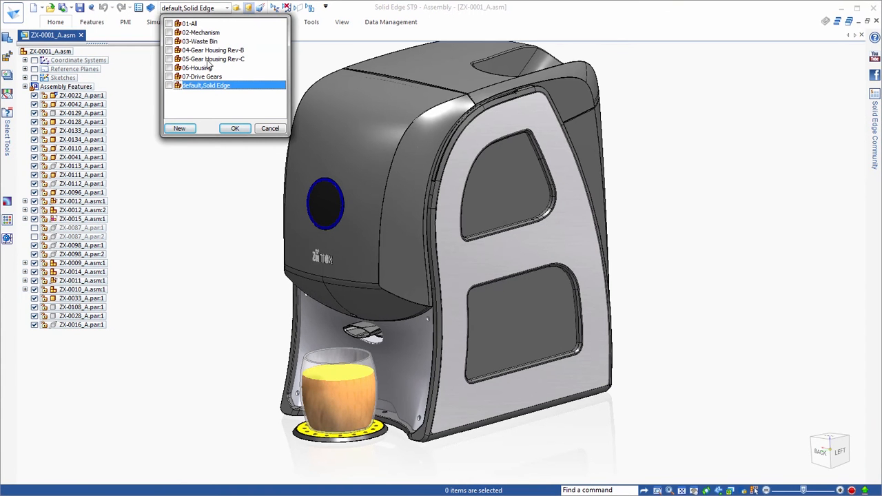
left_click(209, 60)
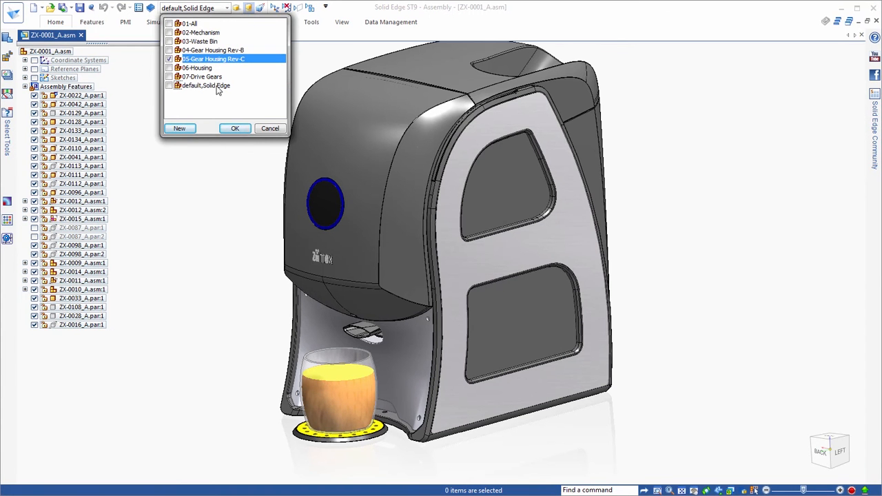
left_click(235, 129)
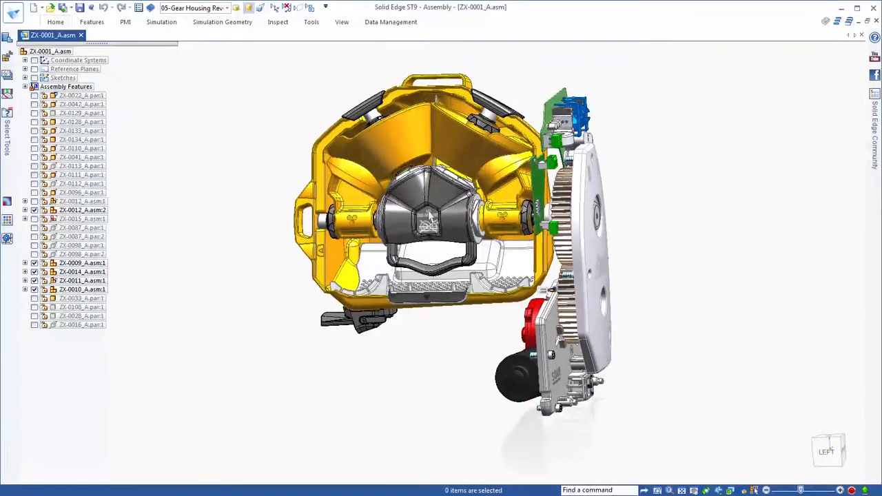
Isolate the central handled housing ZX-0017_C.par from the rest of the assembly
left_click(443, 191)
right_click(670, 177)
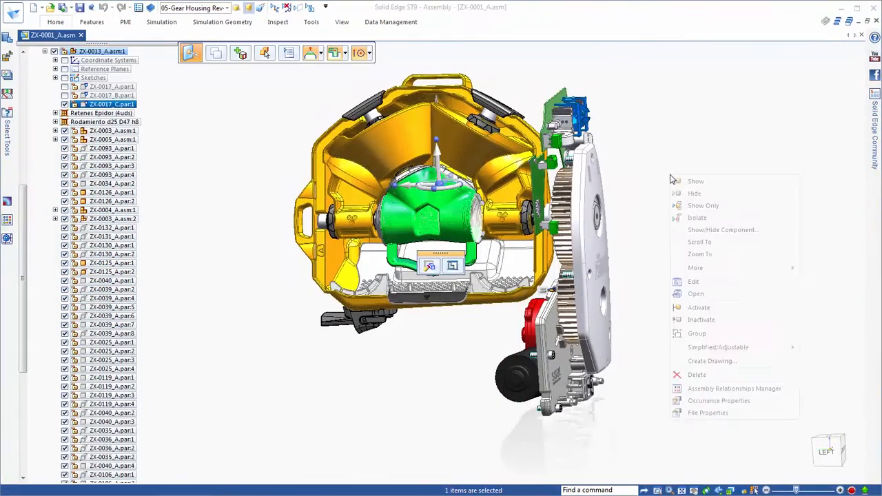
left_click(706, 220)
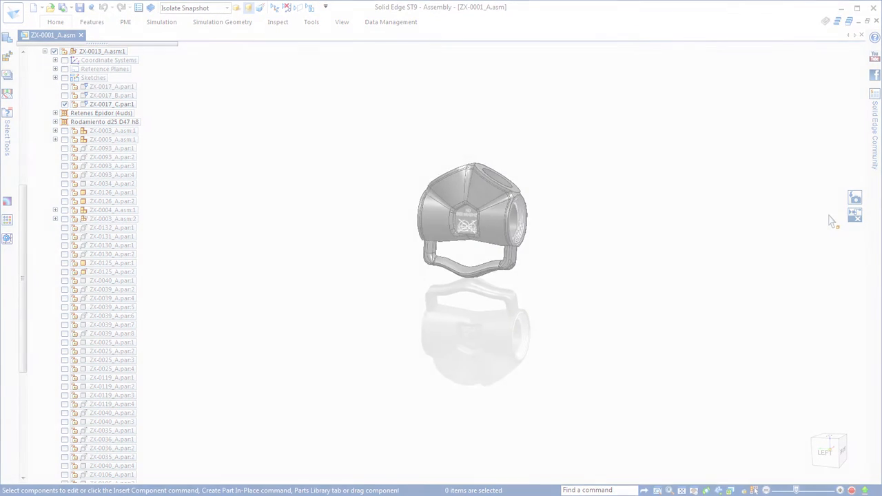
Duplicate the four Thread Features from Coordinate System 3 to the other three coordinate systems on ZX-0017_C, and return to the assembly
left_click(140, 246)
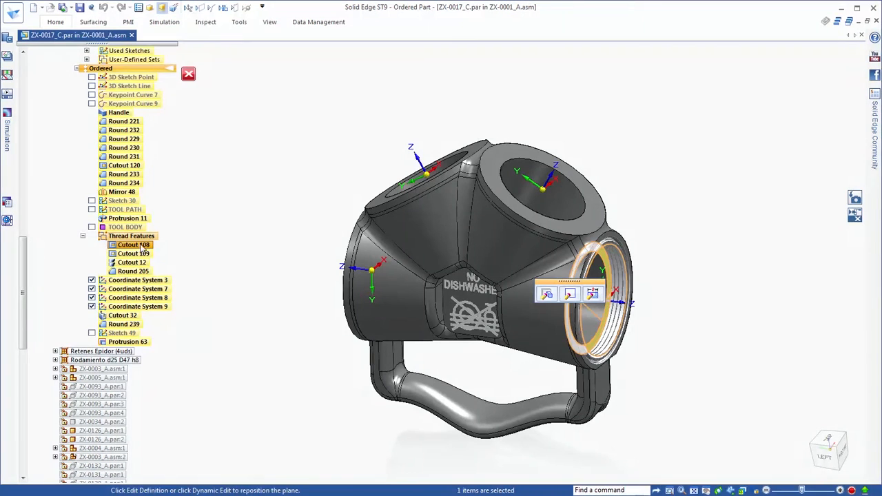
left_click(142, 272, "shift")
left_click(55, 23)
left_click(442, 62)
left_click(457, 109)
scroll(736, 153, "up", 3)
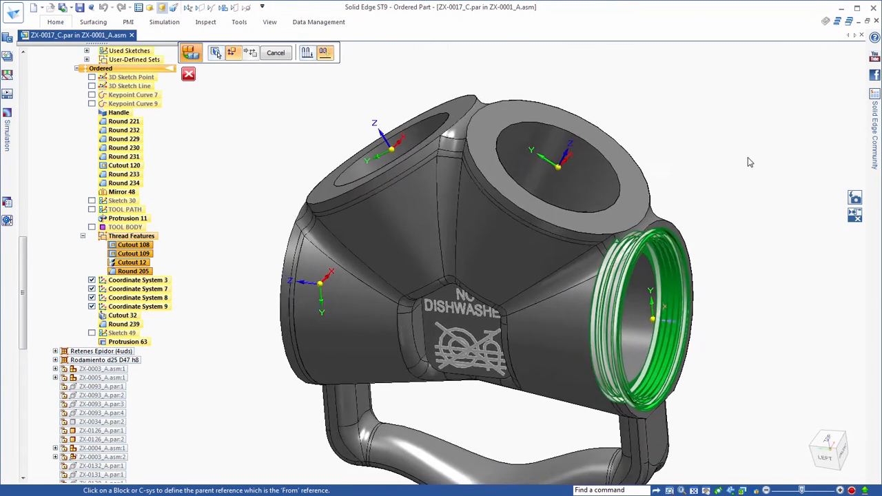
left_click(666, 331)
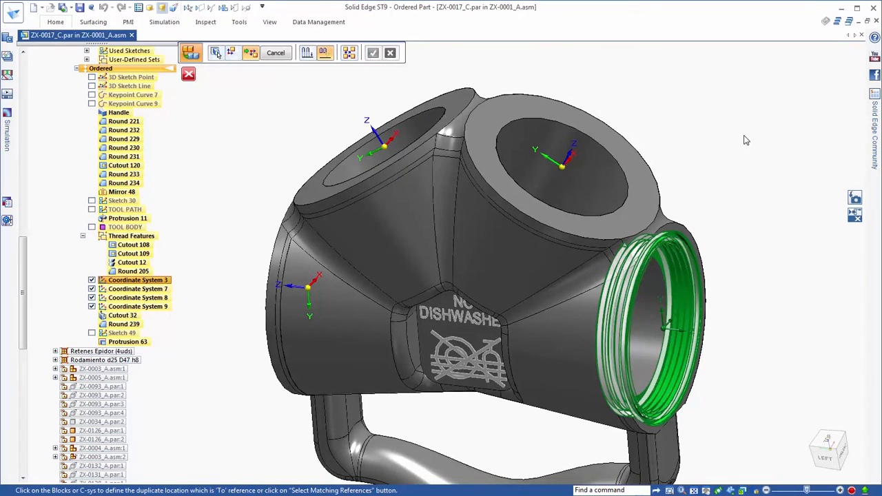
left_click(563, 168)
left_click(384, 146)
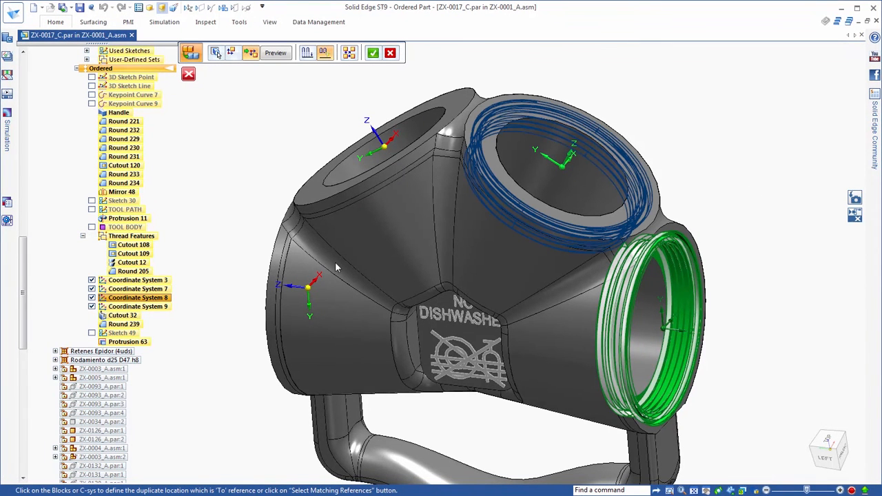
left_click(308, 288)
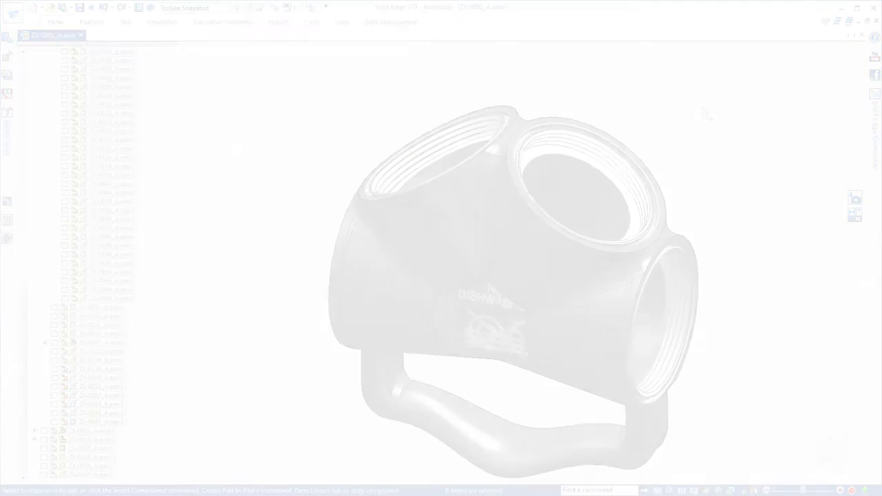
scroll(731, 120, "down", 5)
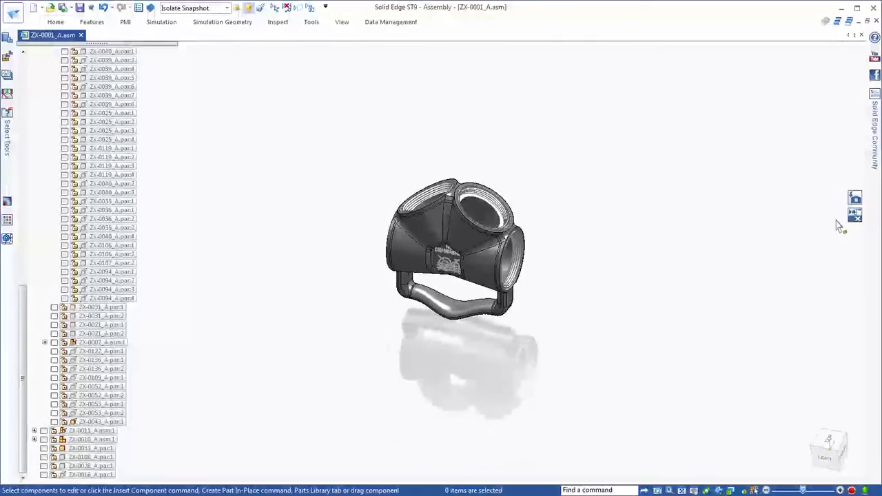
left_click(854, 199)
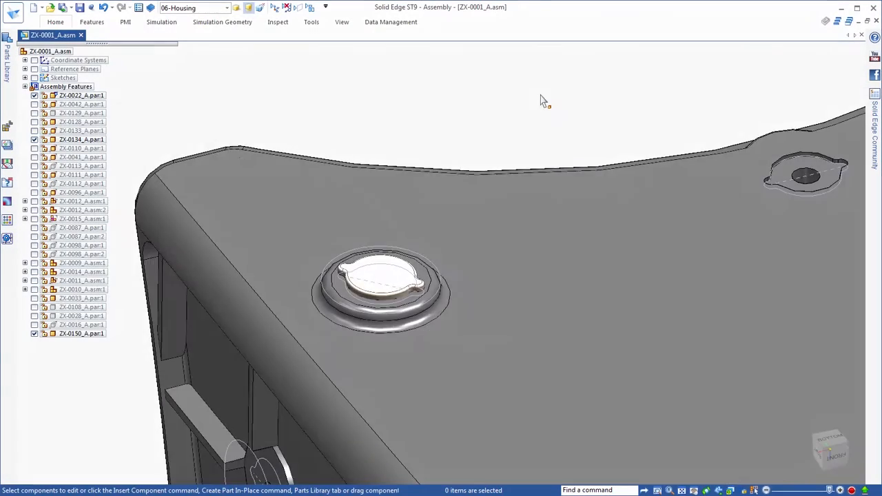
Duplicate the ZX-0150_A plug from its recess to all matching occurrences on the ZX-0022_A housing
left_click(406, 234)
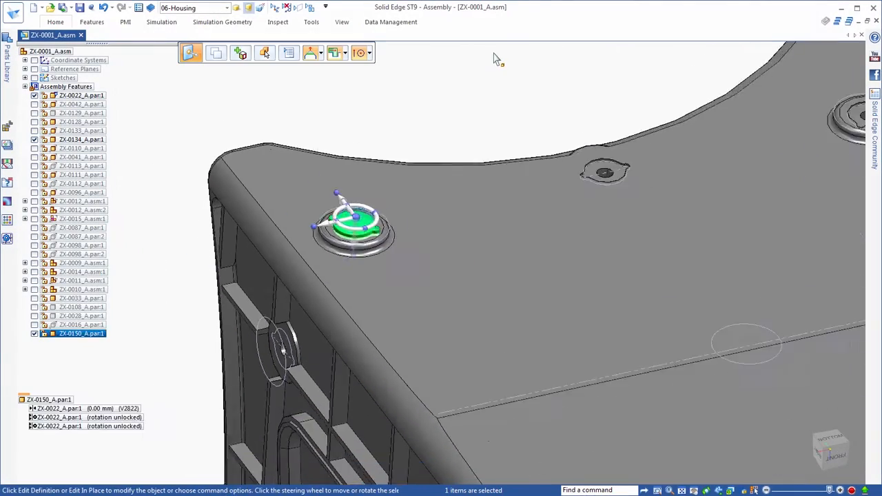
left_click(55, 23)
left_click(552, 59)
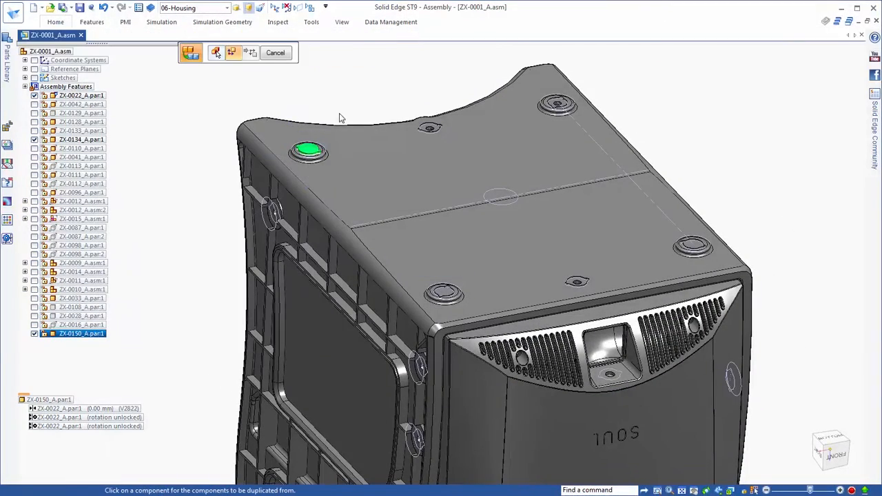
left_click(313, 156)
left_click(308, 55)
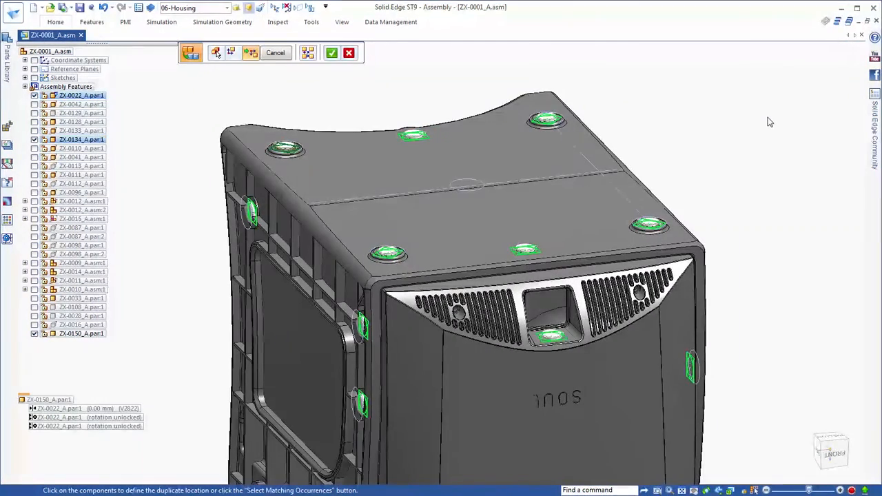
right_click(768, 118)
right_click(744, 118)
key("Escape")
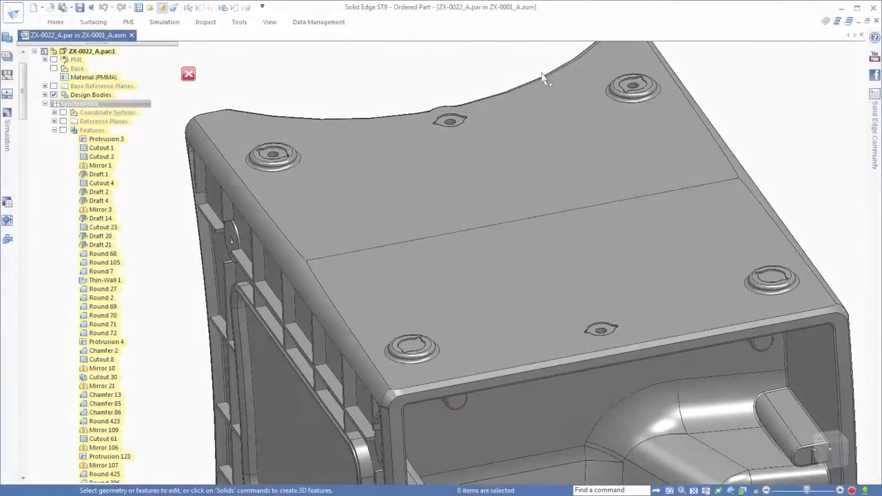
Set the back plug cutout's offset dimension on the ZX-0022_A housing to 90 mm and return to the assembly
scroll(543, 77, "up", 2)
middle_click_drag(543, 77, 538, 93)
left_click(530, 164)
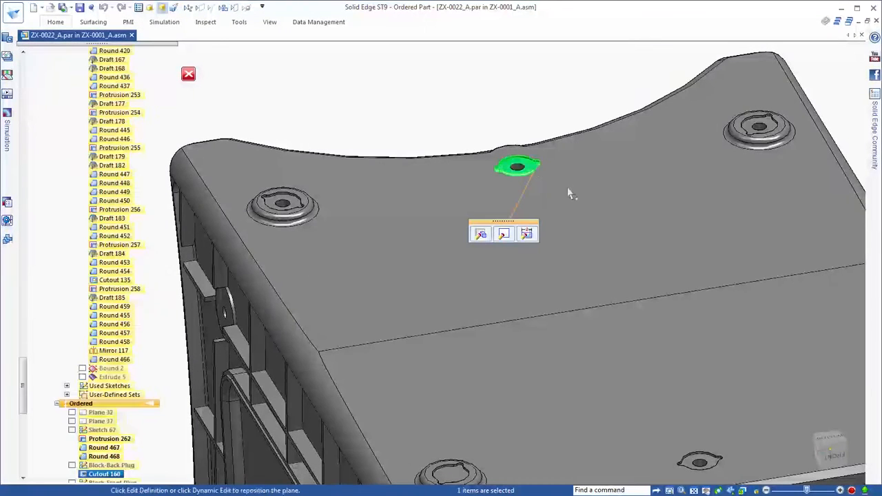
left_click(528, 235)
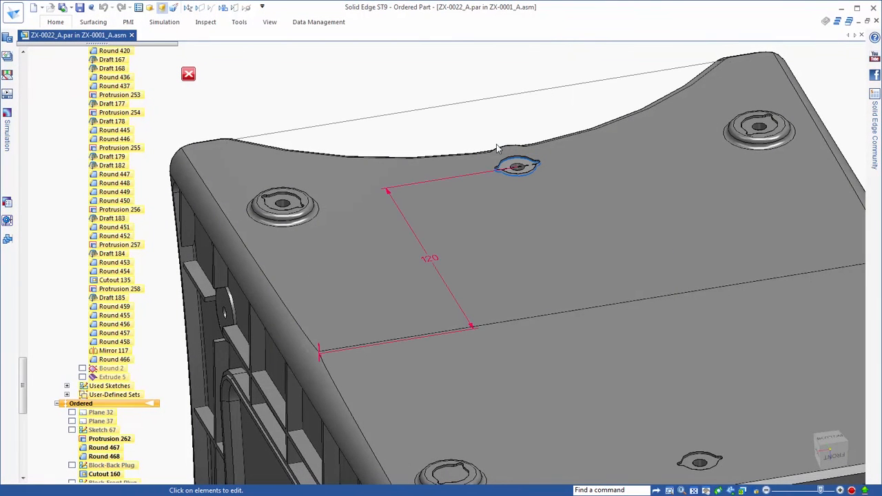
left_click(429, 258)
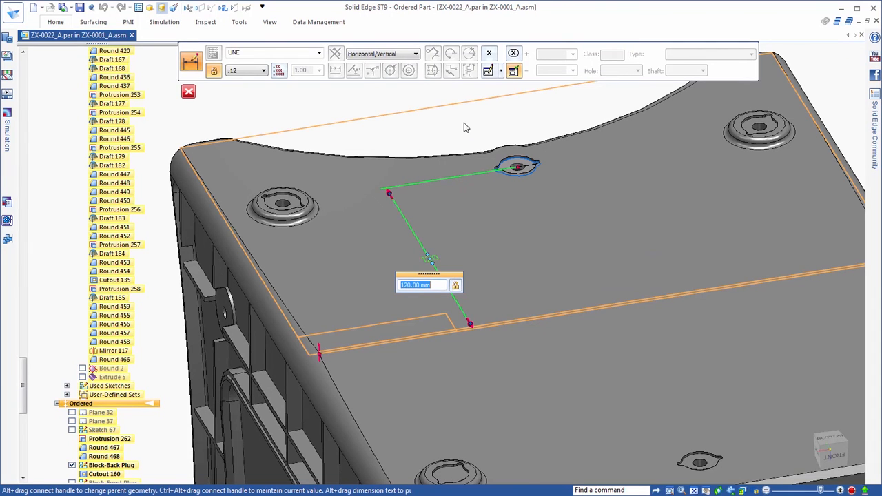
type("90")
key("Return")
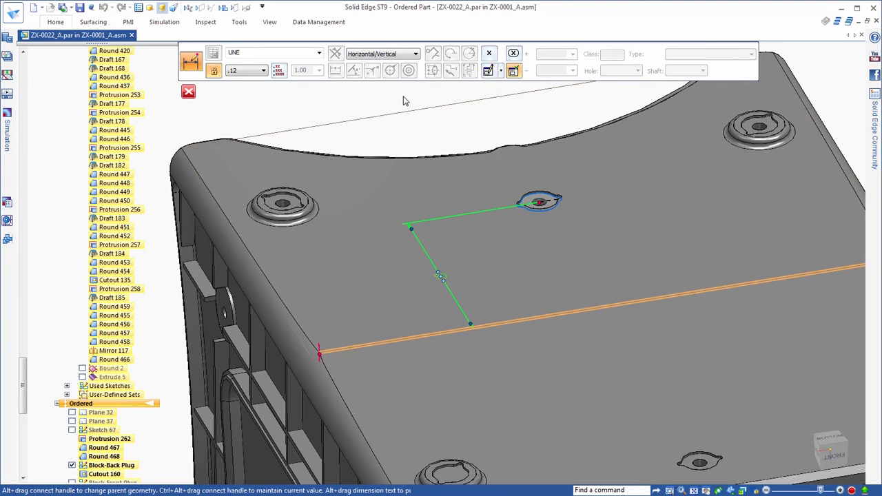
left_click(189, 91)
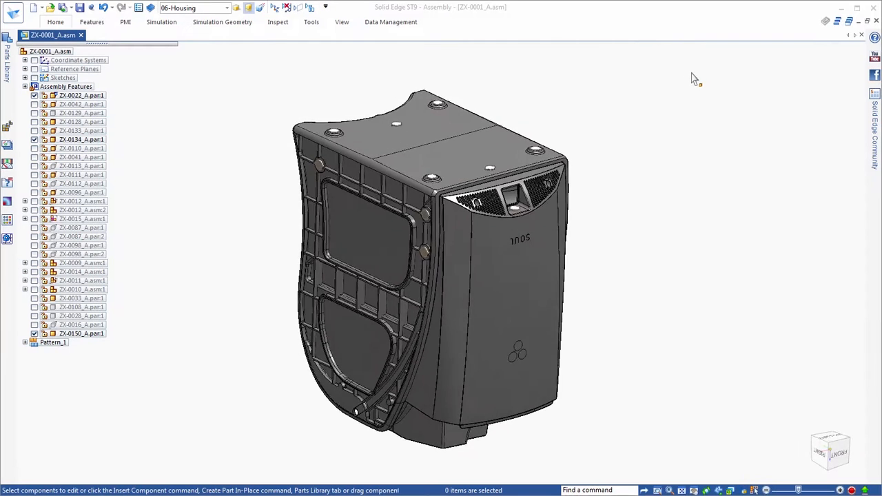
left_click_drag(187, 76, 785, 178)
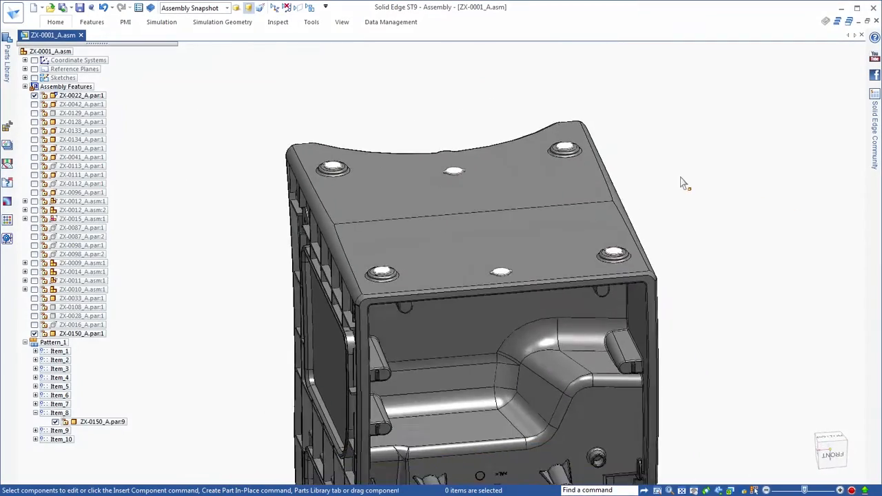
Open Occurrence Properties for the housing and the plugs on its foot surface, and add the Reference ID, Type and Notes columns
left_click_drag(264, 98, 730, 304)
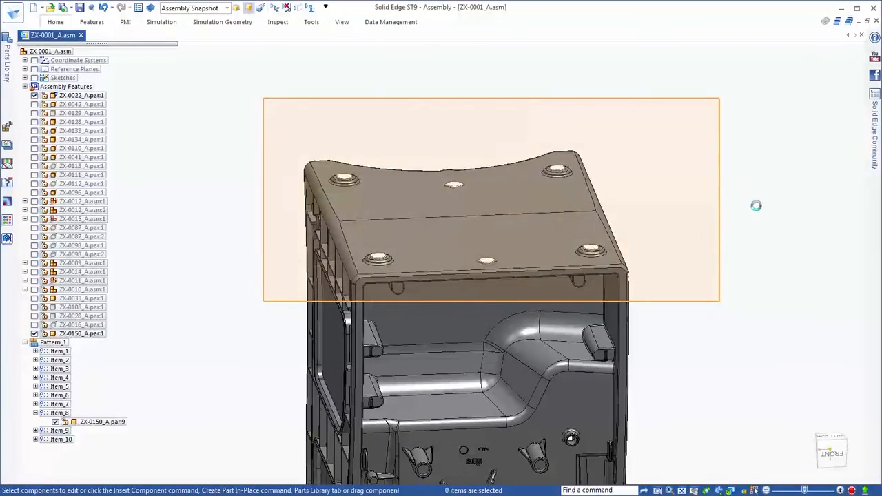
scroll(675, 181, "down", 3)
middle_click_drag(673, 183, 601, 207)
right_click(600, 207)
left_click(656, 380)
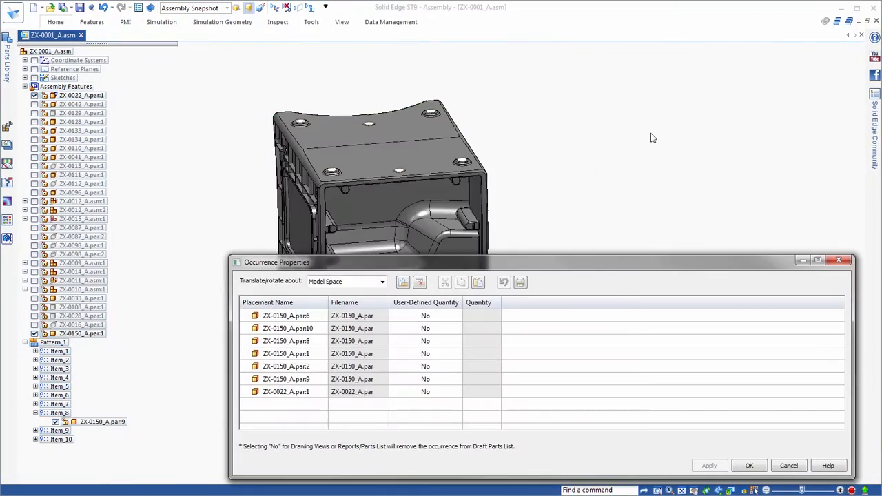
mouse_move(683, 265)
left_mouse_down()
mouse_move(679, 248)
mouse_move(669, 261)
left_mouse_up()
scroll(706, 108, "up", 5)
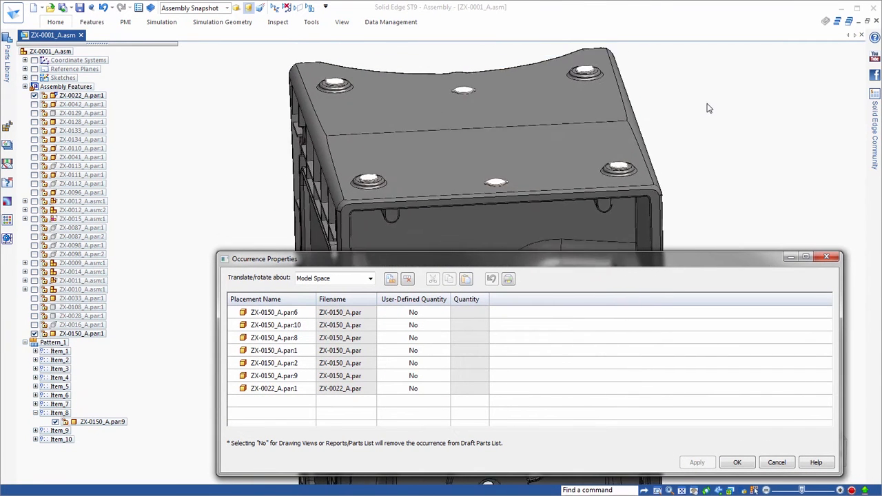
middle_click_drag(709, 108, 697, 111)
left_click(390, 279)
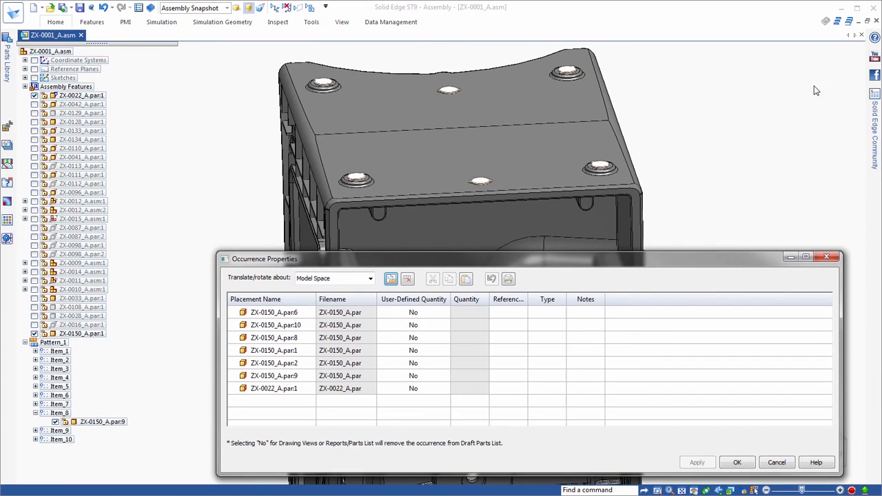
Enter Reference ID 10040 for ZX-0150_A.par:6 and copy it to all the other listed occurrences
double_click(526, 298)
left_click(527, 315)
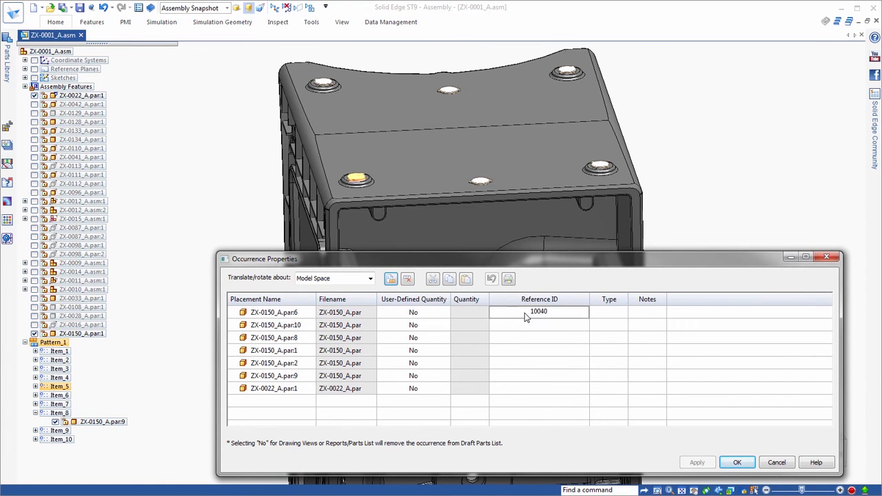
key("Return")
right_click(526, 315)
left_click(538, 328)
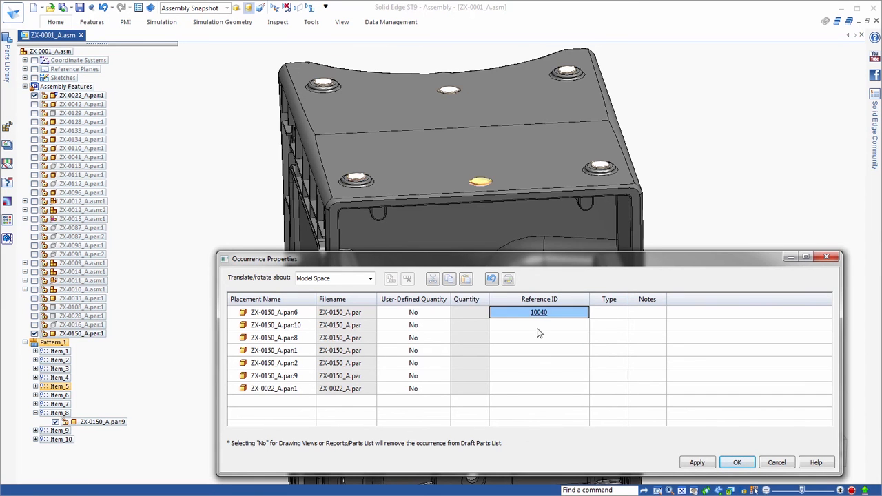
left_click_drag(537, 329, 540, 383)
right_click(540, 383)
left_click(554, 413)
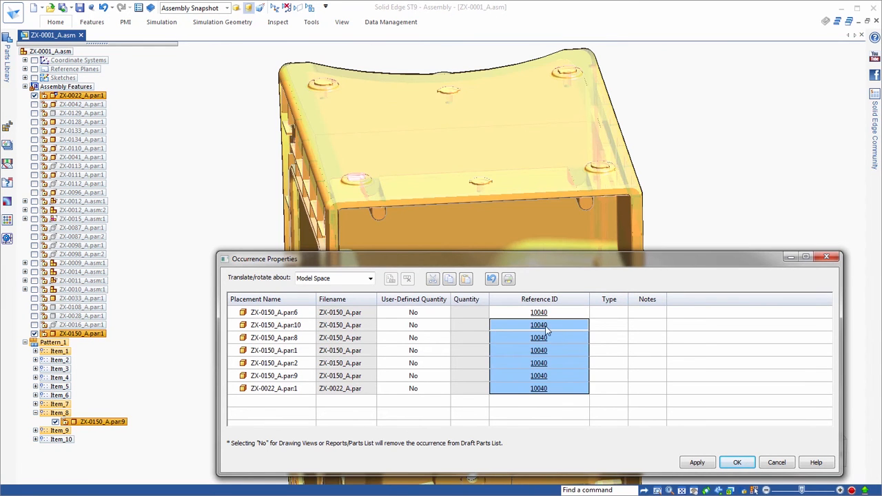
Renumber the Reference IDs sequentially from 10041 for ZX-0150_A.par:10 to 10046 for ZX-0022_A.par:1
left_click(558, 329)
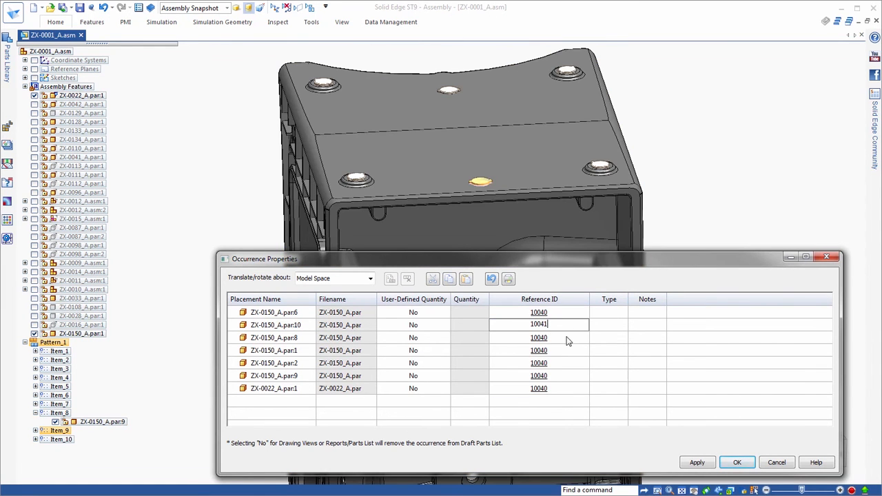
left_click(576, 352)
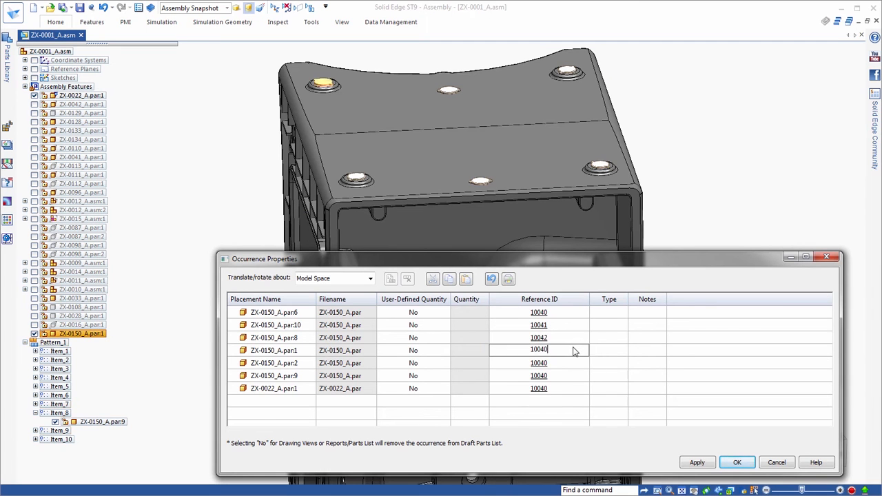
left_click(575, 364)
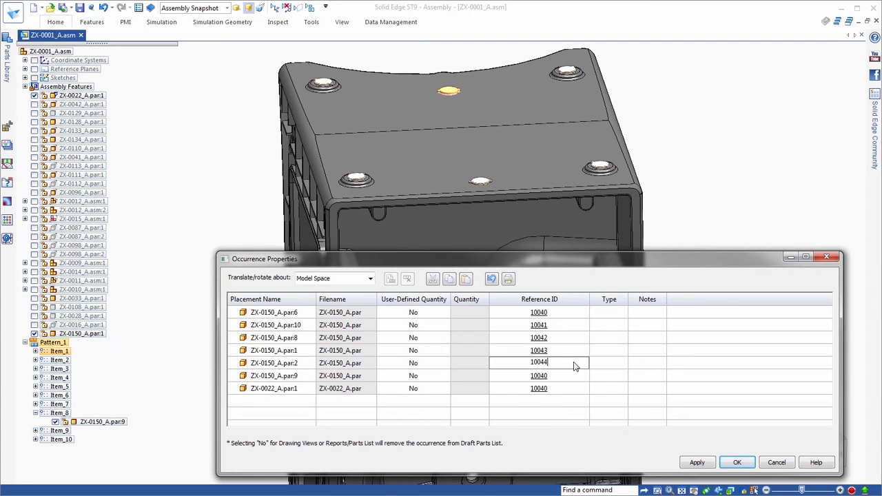
left_click(571, 381)
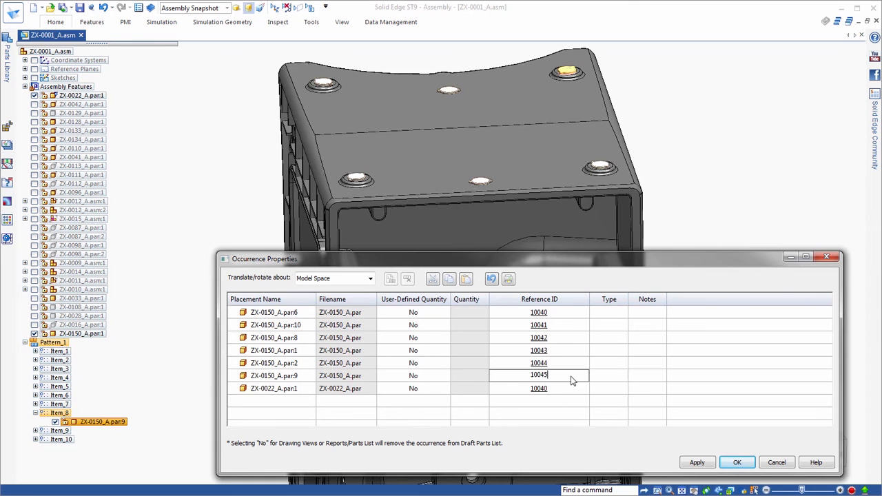
left_click(563, 390)
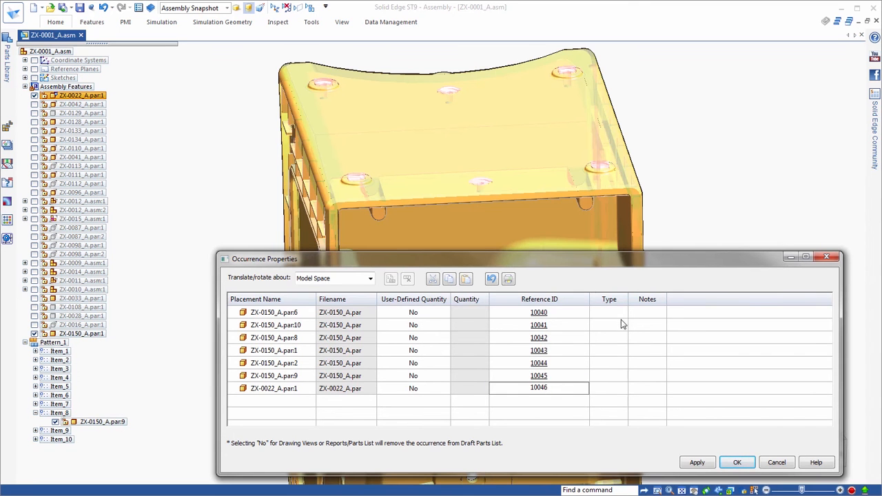
Set the Type of the ZX-0150_A occurrences, in list order, to Foot, Plug, Foot, Foot-Plug, Plug and Foot-Plug
left_click(623, 314)
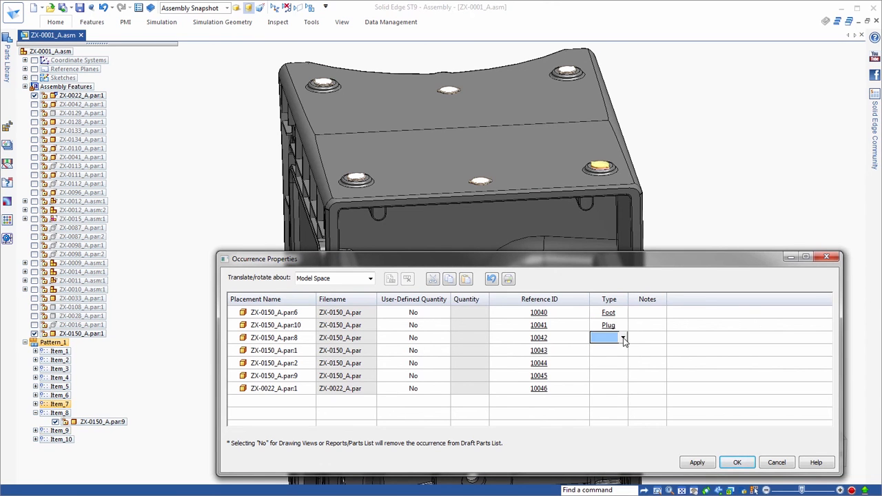
left_click(624, 351)
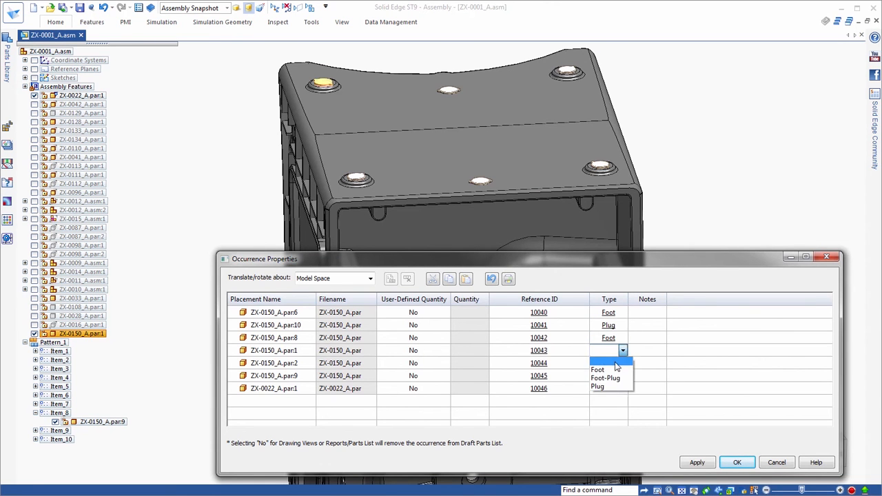
left_click(606, 380)
left_click(623, 364)
left_click(623, 364)
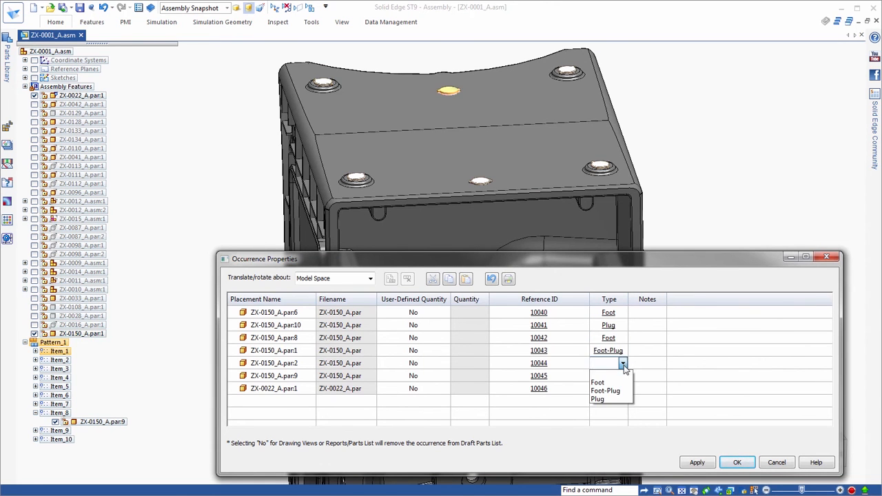
left_click(598, 399)
left_click(623, 377)
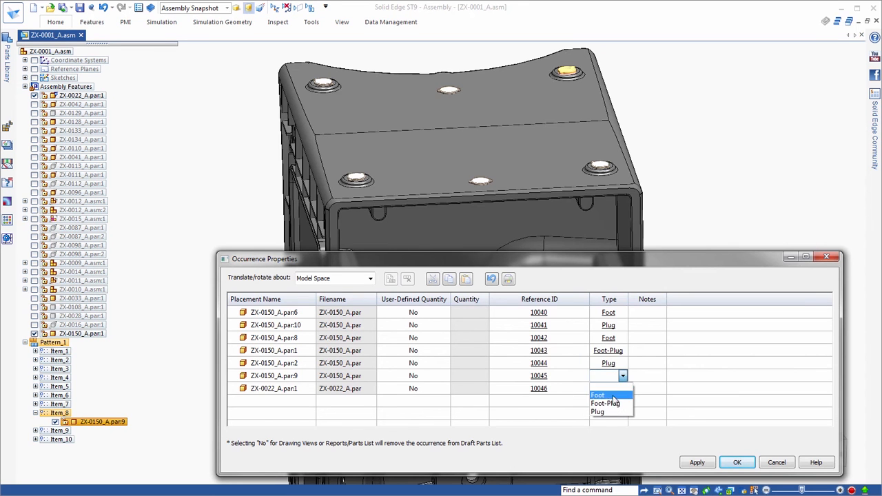
left_click(605, 403)
Add the note "Clean Foot Surface" to ZX-0022_A.par:1, apply the occurrence properties and clear the selection
left_click(644, 389)
left_click_drag(673, 298, 768, 299)
type("Clean F")
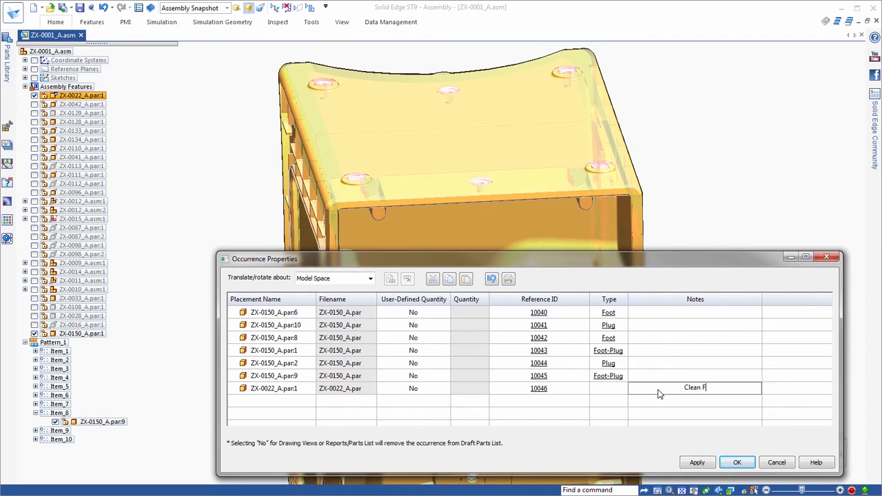
type("oot Surface")
left_click(698, 462)
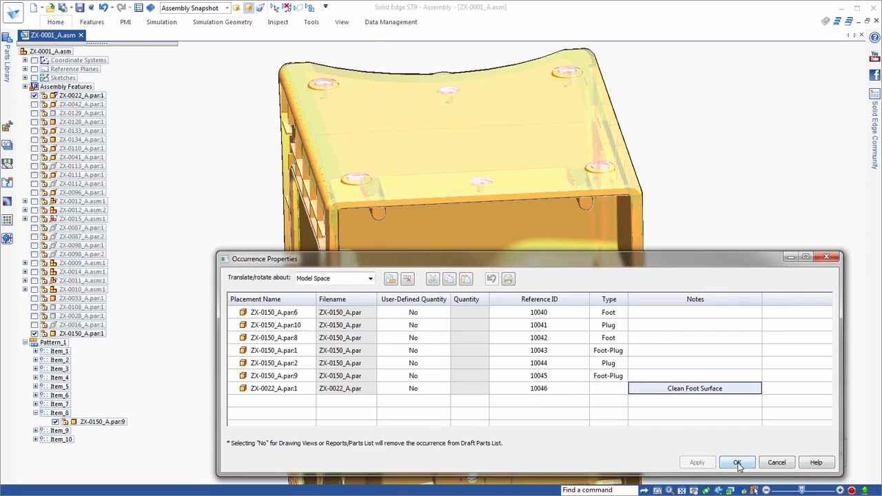
left_click(736, 462)
left_click(723, 158)
scroll(722, 152, "down", 4)
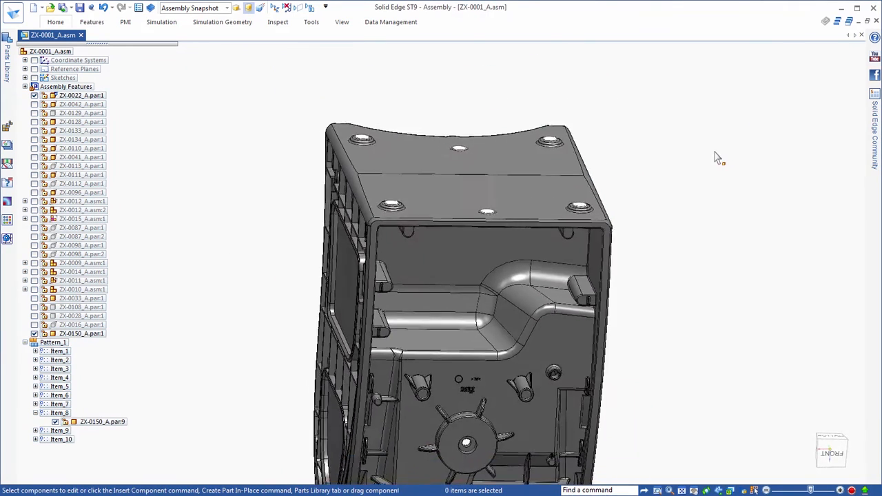
Create a query named "Feet to machine" that finds parts whose custom occurrence property Type contains Foot
left_click(7, 183)
left_click(23, 63)
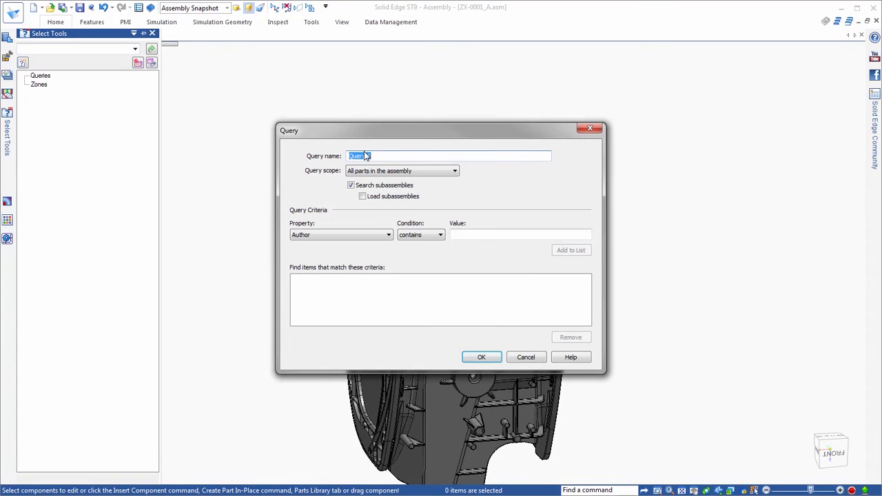
type("Feet to machine")
left_click(365, 235)
left_click(346, 282)
left_click(388, 250)
left_click(315, 274)
left_click(481, 234)
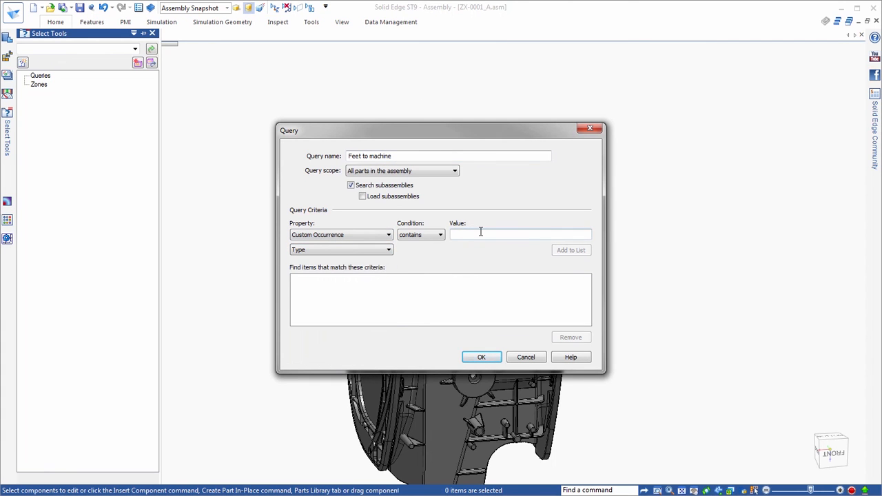
type("Foot")
left_click(576, 252)
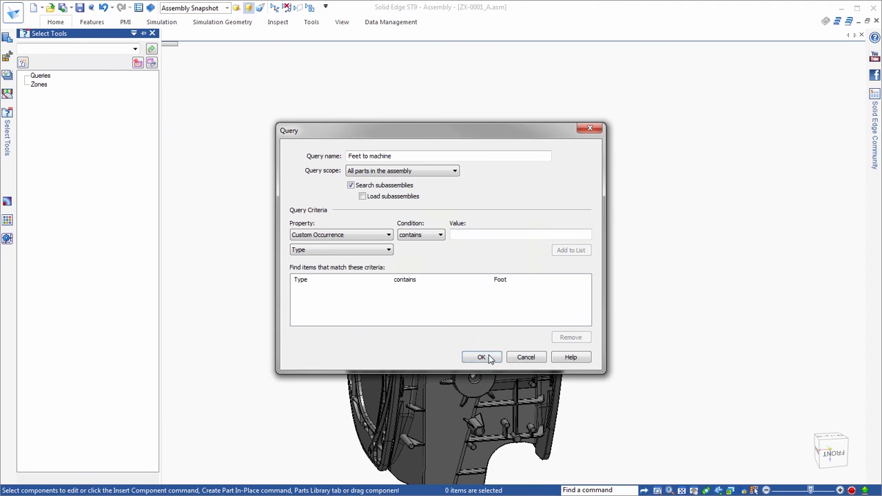
left_click(477, 357)
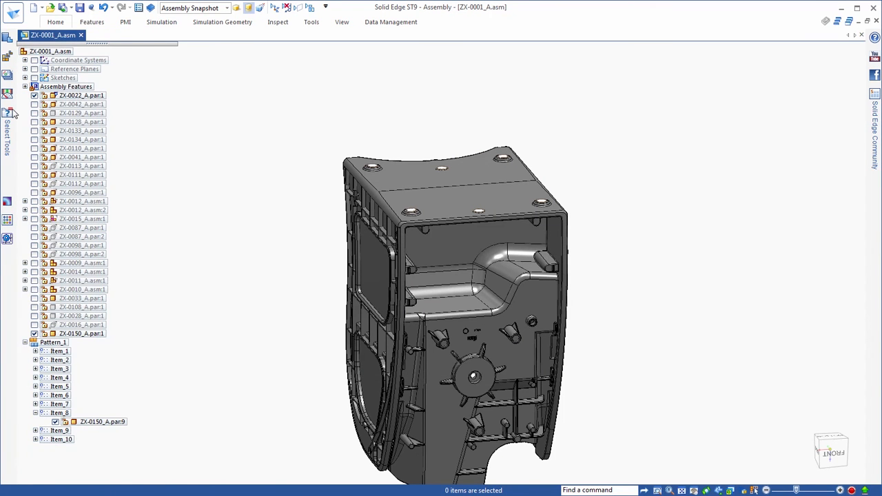
Run the "Feet to machine" query to select the matching feet, and clear the selection
left_click(11, 111)
left_click(60, 85)
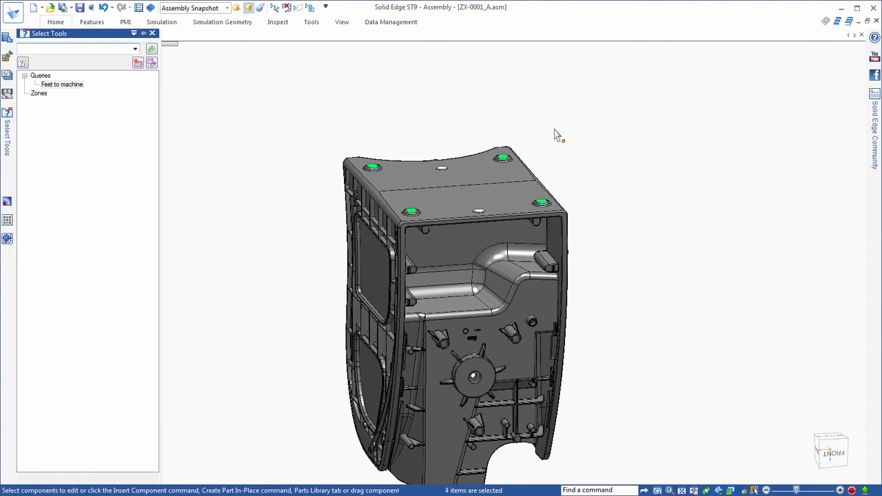
left_click(268, 120)
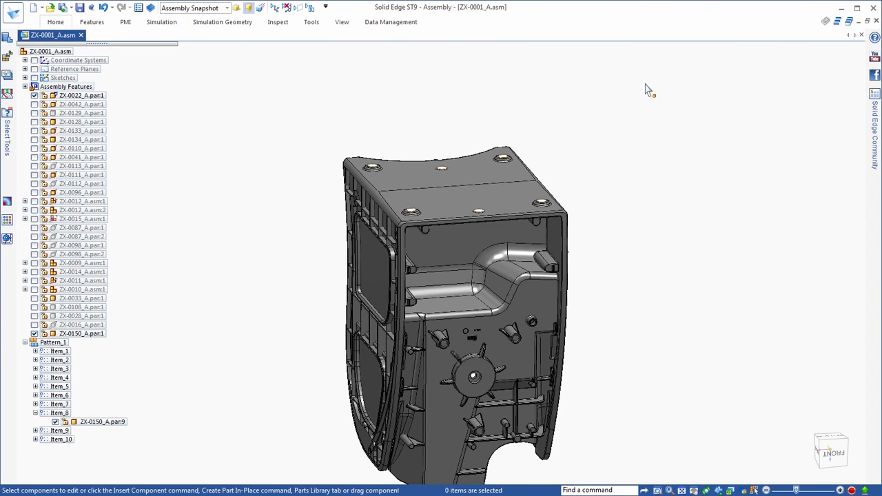
Save the current orientation of the juicer housing as a named view called "Feet"
key("ctrl+i")
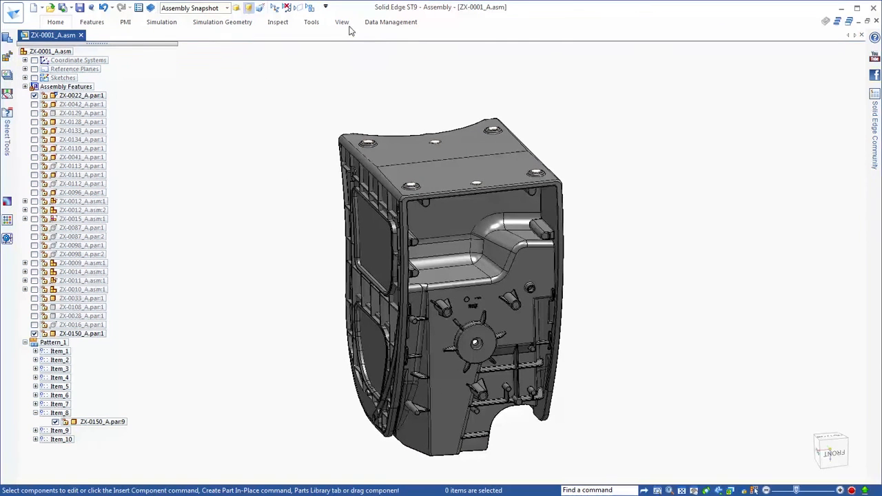
left_click(342, 21)
left_click(160, 71)
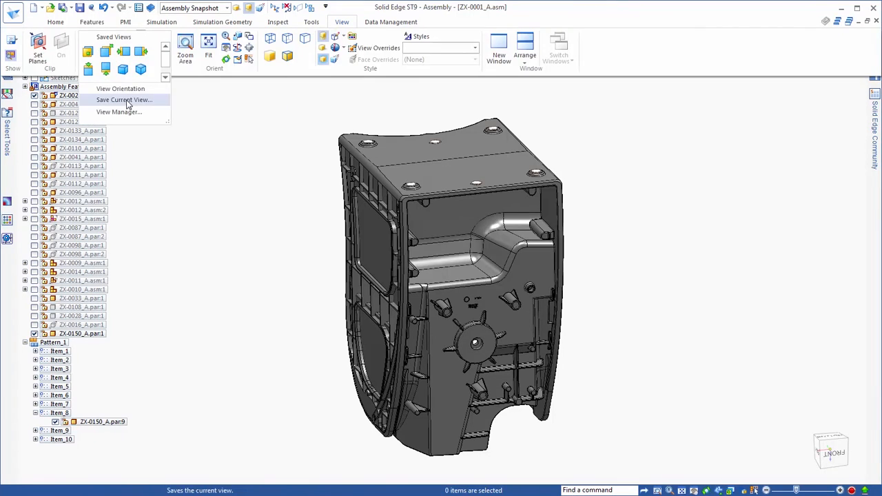
left_click(124, 100)
type("Feet")
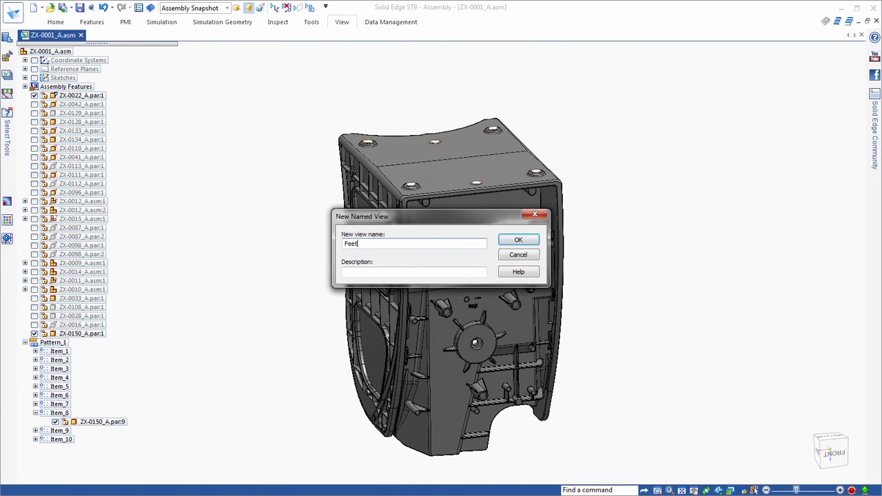
left_click(518, 240)
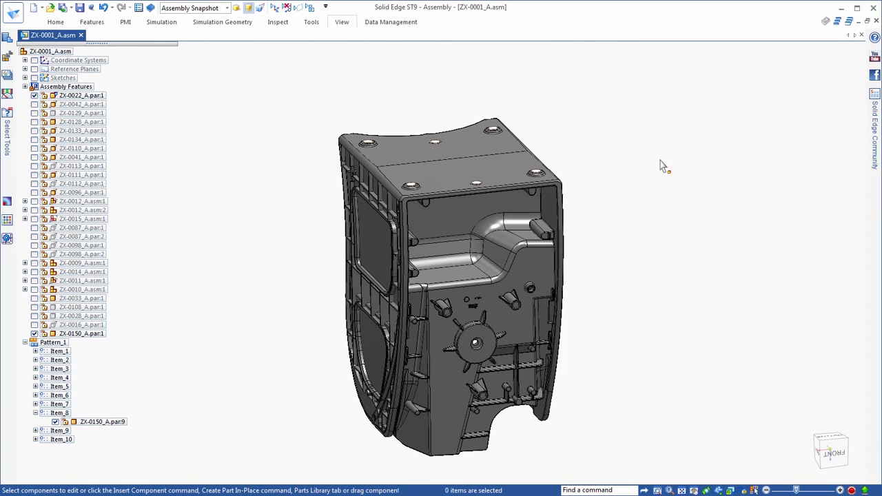
Create a drawing of ZX-0001_A.asm from the ISO Draft.dft template, running the Drawing View Creation Wizard
right_click(59, 51)
left_click(102, 273)
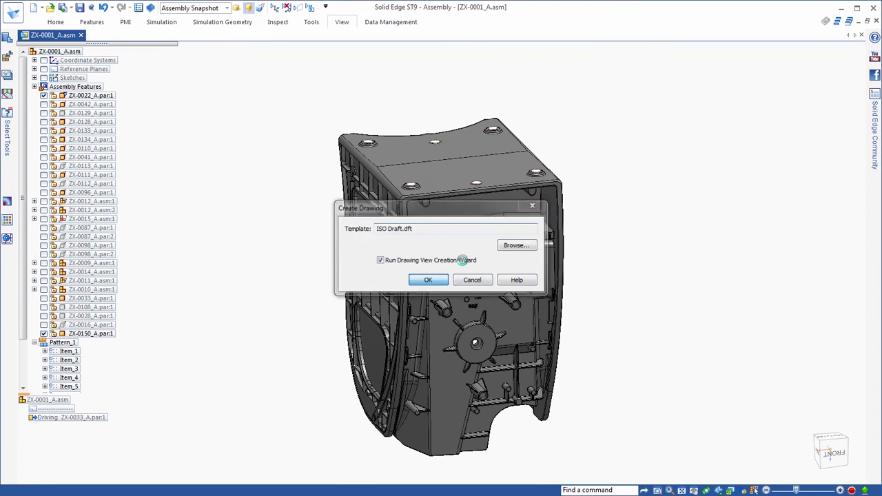
left_click(427, 282)
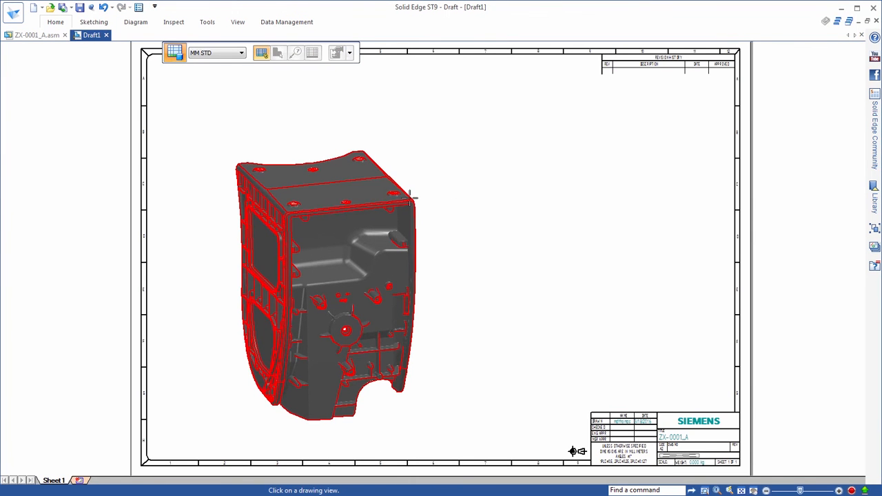
Start a parts list for the housing's drawing view using the saved "Occurrence properties" settings
left_click(416, 196)
left_click(349, 53)
scroll(358, 84, "down", 1)
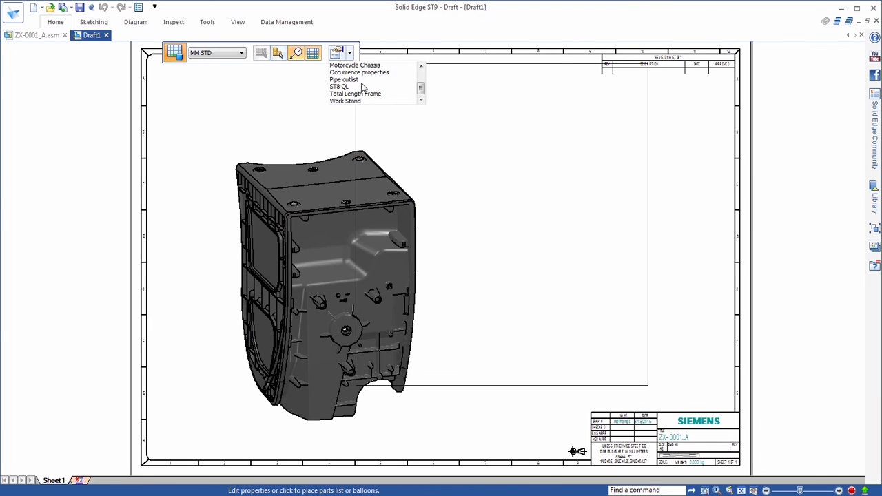
left_click(361, 72)
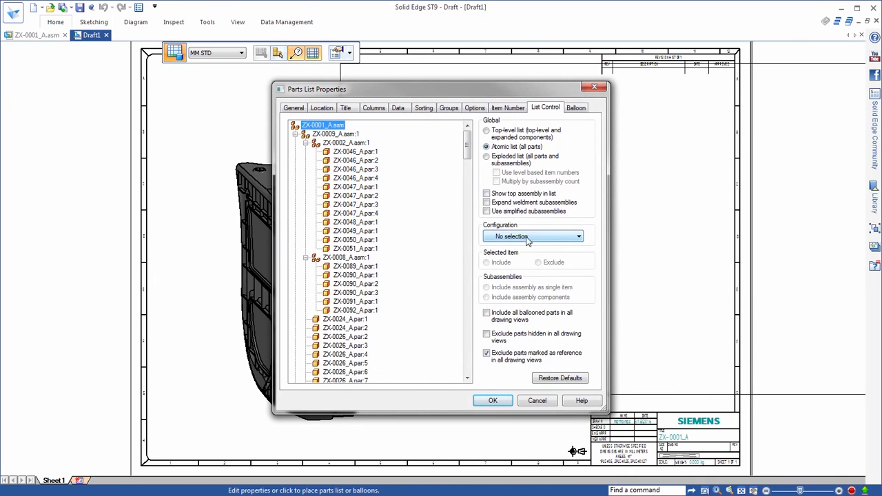
Set the parts list's configuration to Assembly Snapshot in its list control properties and accept them
left_click(527, 238)
left_click(527, 308)
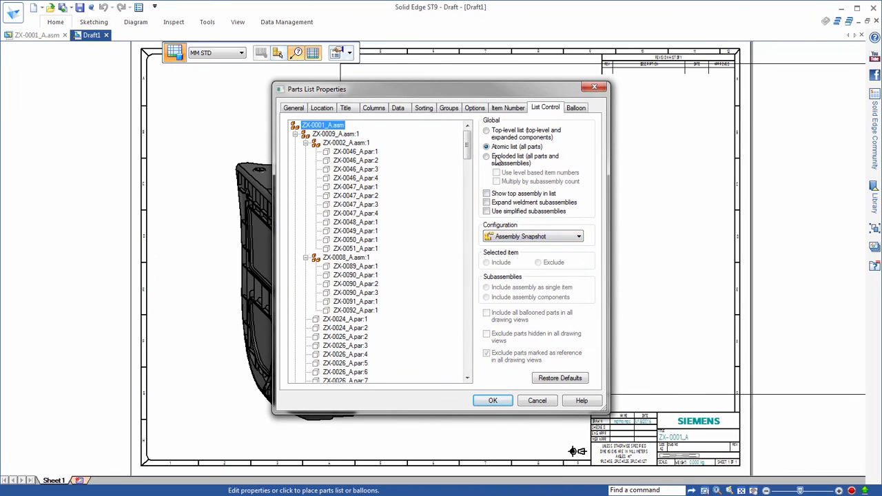
left_click(495, 401)
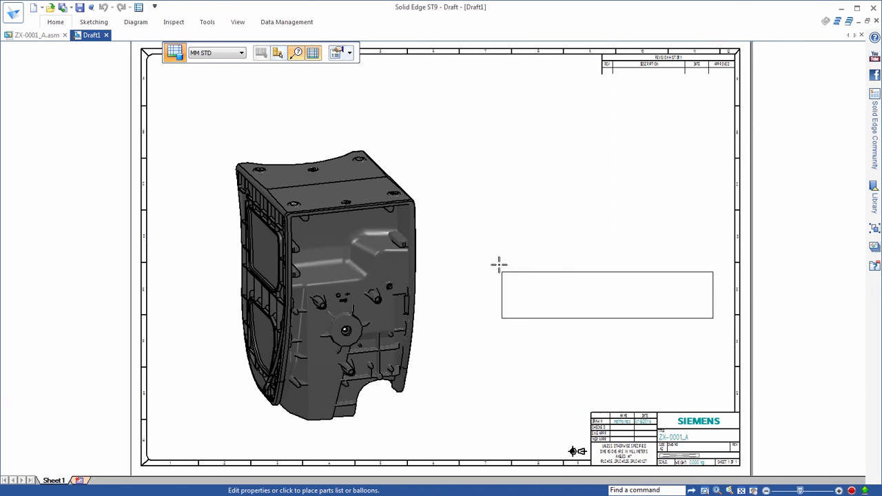
Place the parts list and its balloons on the sheet, with the table beside the housing view, and inspect them
left_click(470, 166)
scroll(608, 175, "up", 4)
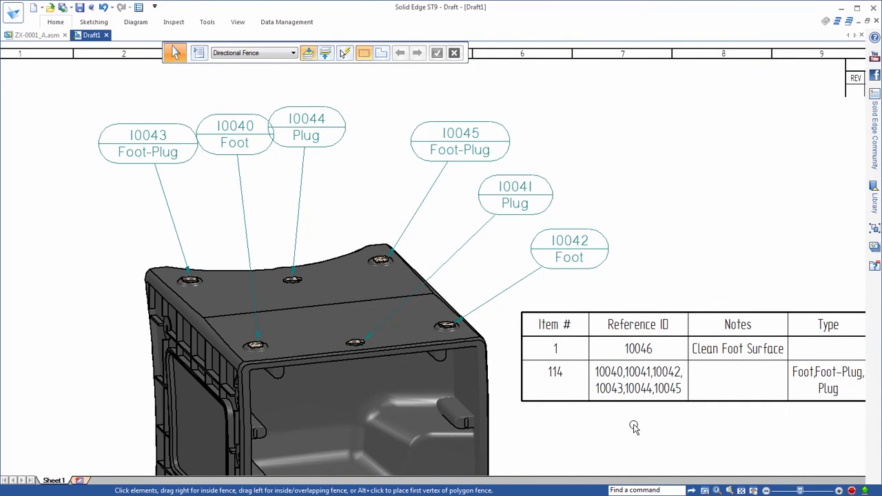
scroll(633, 429, "down", 2)
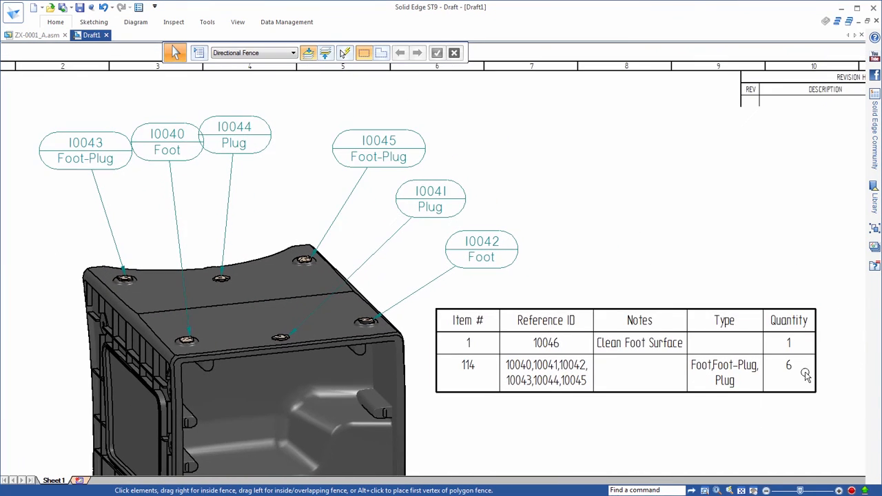